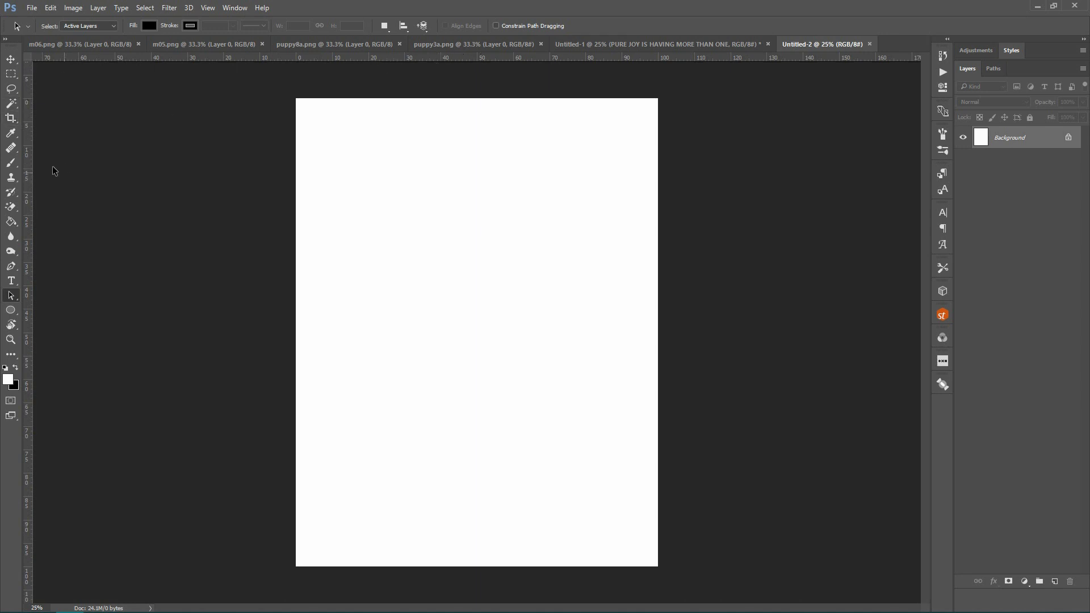
# Step: Drag the m05.png mandala into the blank Untitled-2 page as Layer 1
pyautogui.click(208, 9)
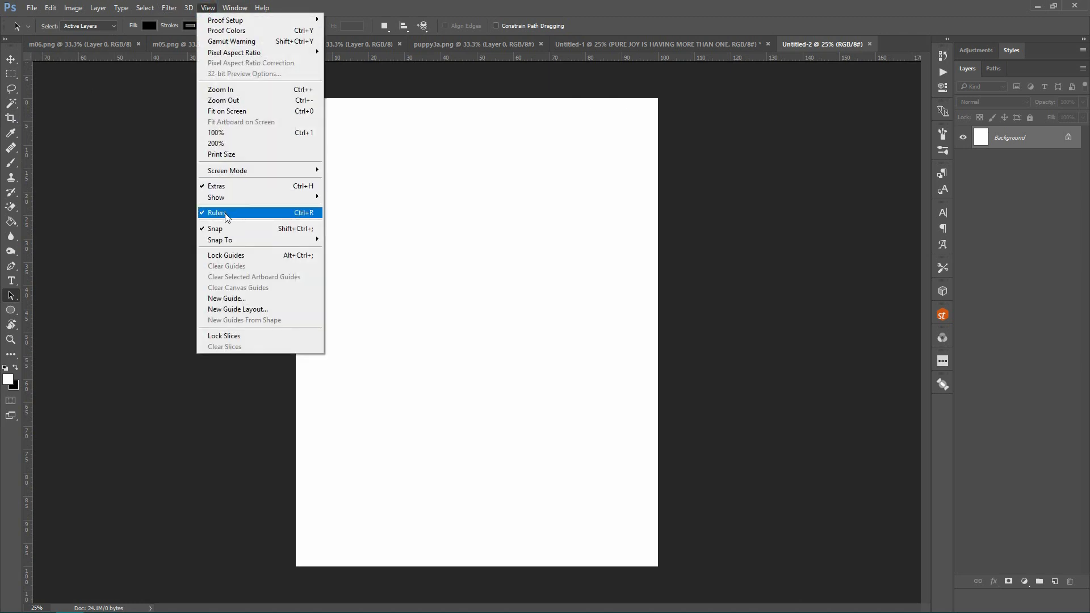
pyautogui.click(619, 4)
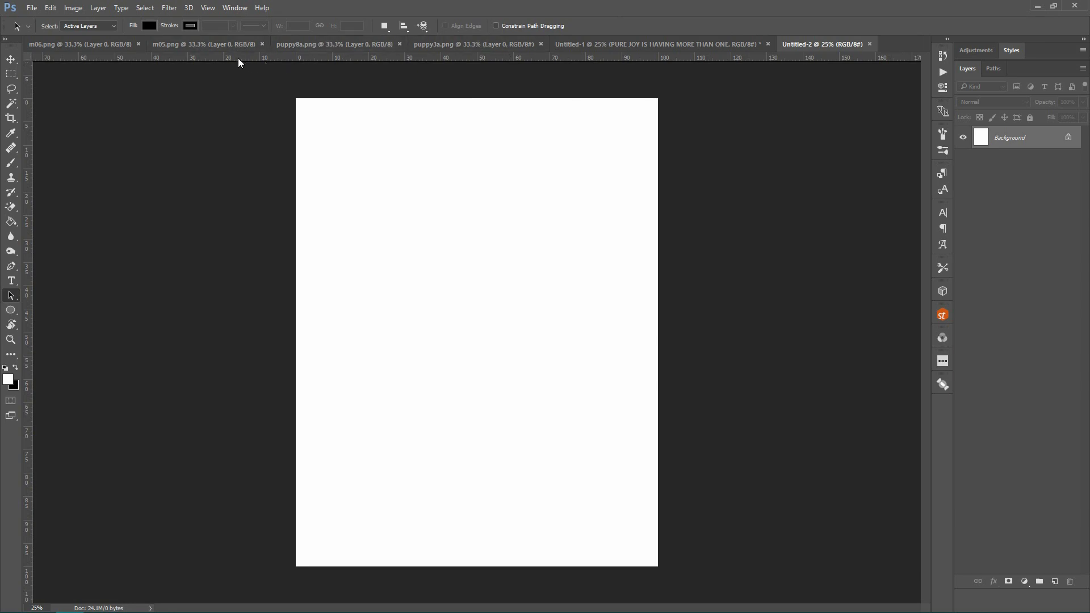
pyautogui.click(219, 44)
pyautogui.click(12, 59)
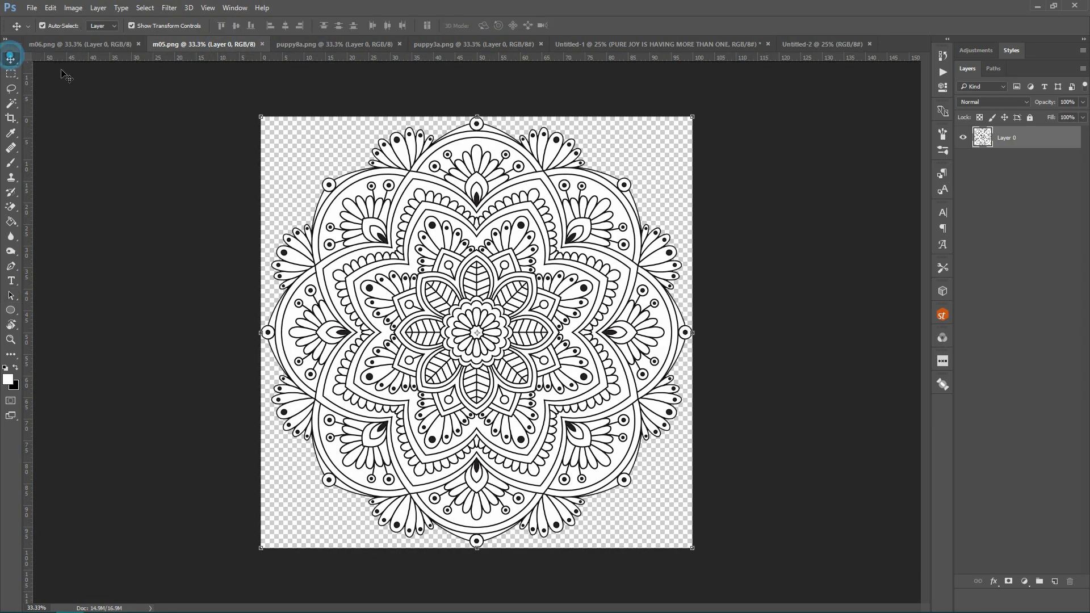
pyautogui.moveTo(504, 278)
pyautogui.mouseDown()
pyautogui.moveTo(853, 76)
pyautogui.moveTo(839, 46)
pyautogui.moveTo(517, 195)
pyautogui.moveTo(452, 249)
pyautogui.moveTo(485, 222)
pyautogui.moveTo(522, 278)
pyautogui.moveTo(520, 266)
pyautogui.mouseUp()
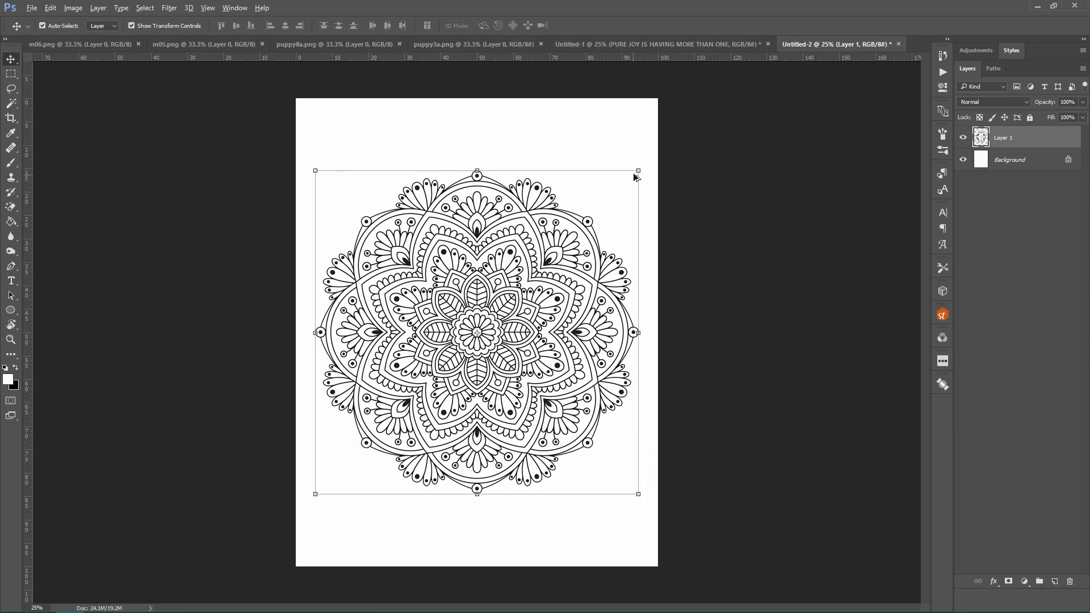
# Step: Shrink the mandala to about 77% and pull a horizontal guide through its centre
pyautogui.moveTo(638, 171); pyautogui.dragTo(603, 209)
pyautogui.click(483, 25)
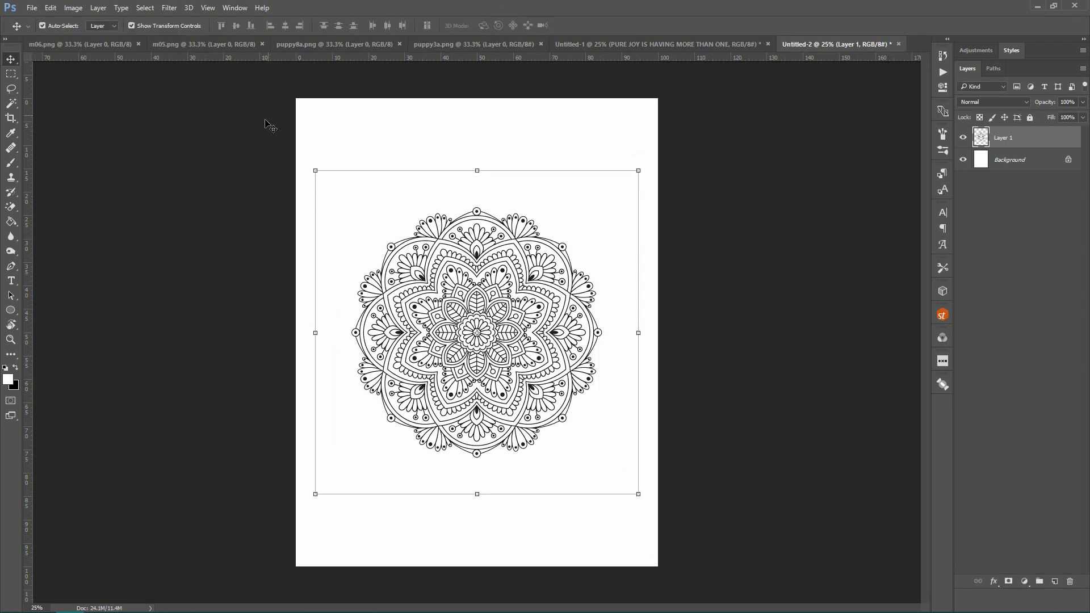
pyautogui.click(424, 54)
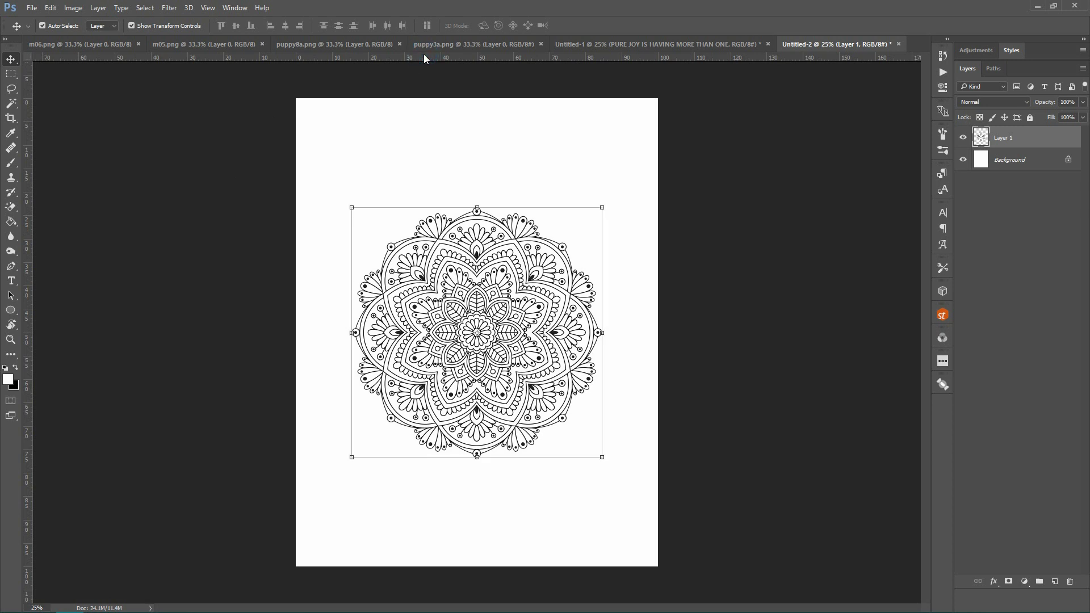
pyautogui.moveTo(423, 55); pyautogui.dragTo(438, 332)
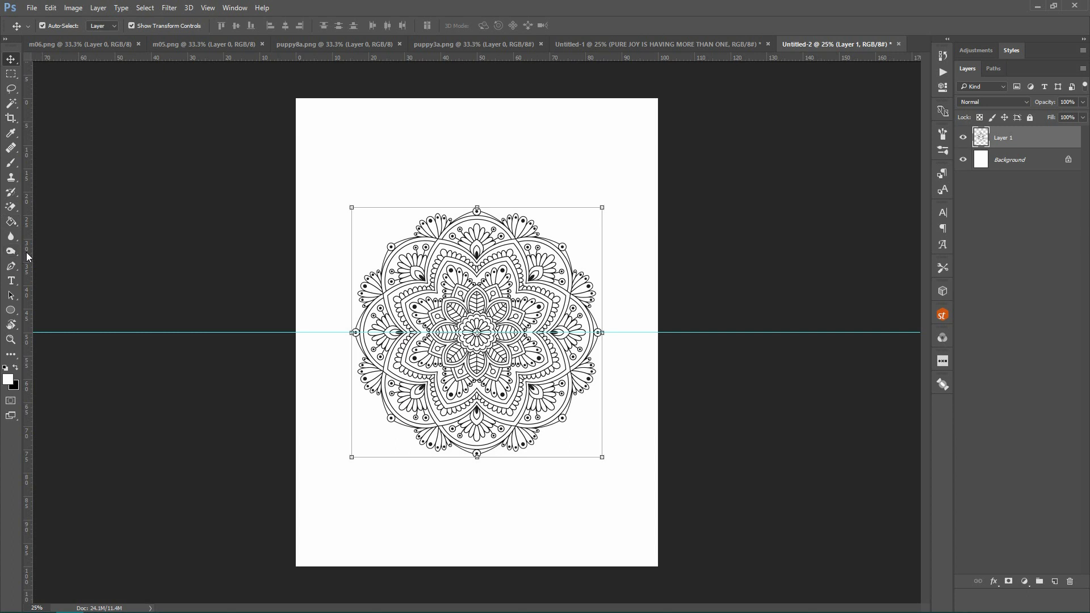
# Step: Drag a vertical guide to the mandala's centre, crossing the horizontal guide, and zoom to 50%
pyautogui.moveTo(27, 252); pyautogui.dragTo(477, 267)
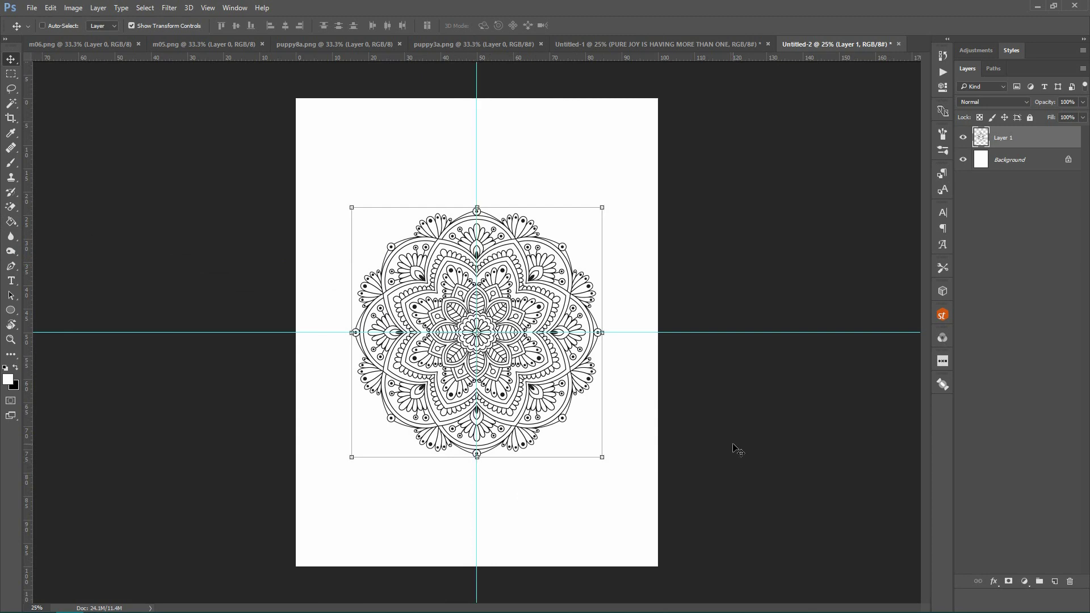
pyautogui.hotkey('ctrl', '+')
pyautogui.hotkey('ctrl', '+')
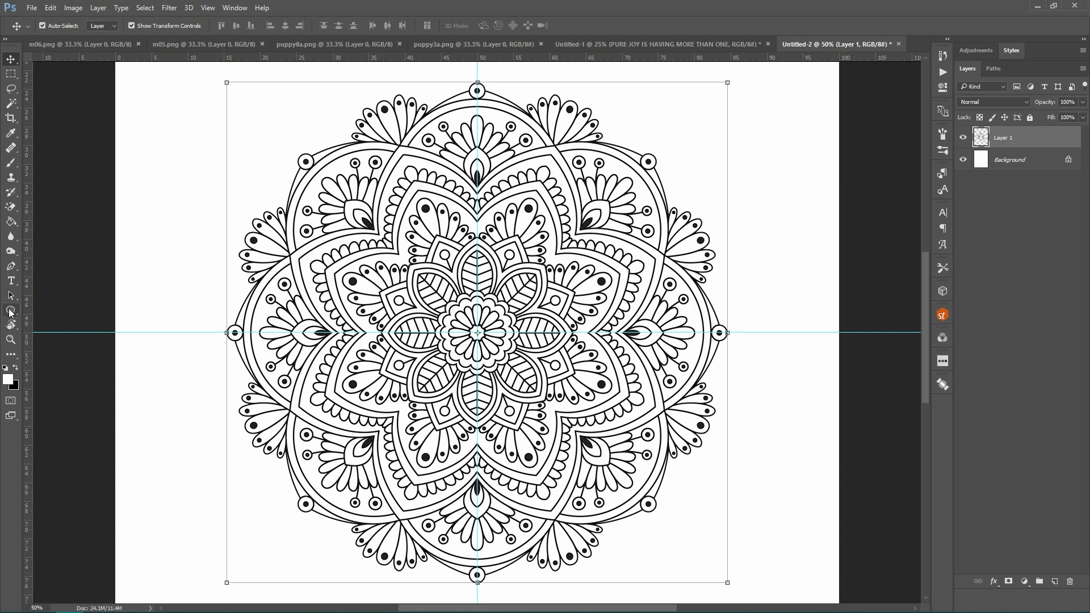
pyautogui.click(12, 311)
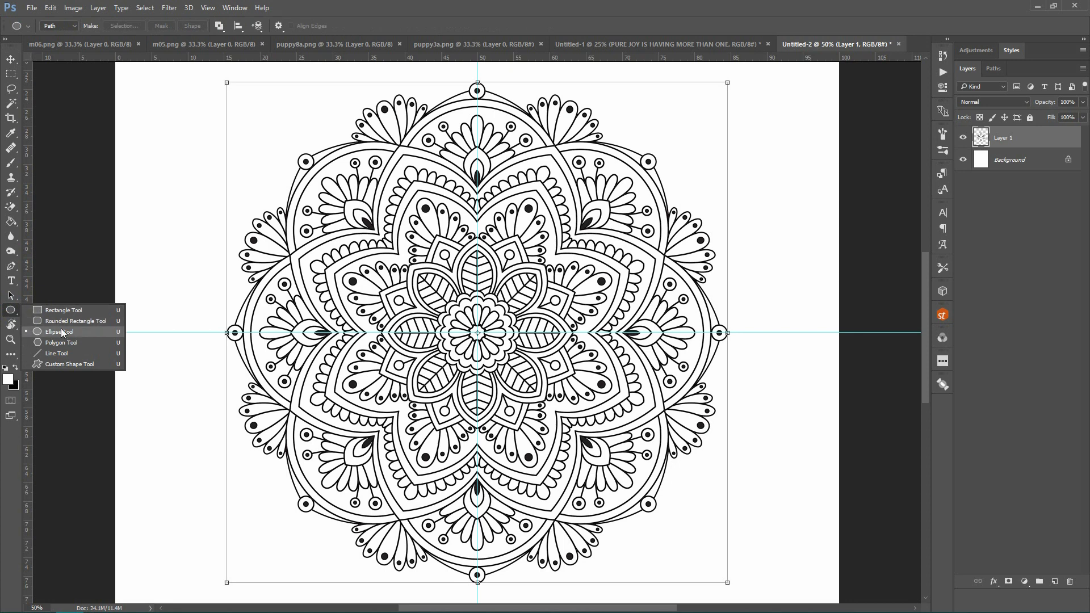
# Step: Draw a 1812 × 1812 px circular path centred on the guides' crossing
pyautogui.click(75, 27)
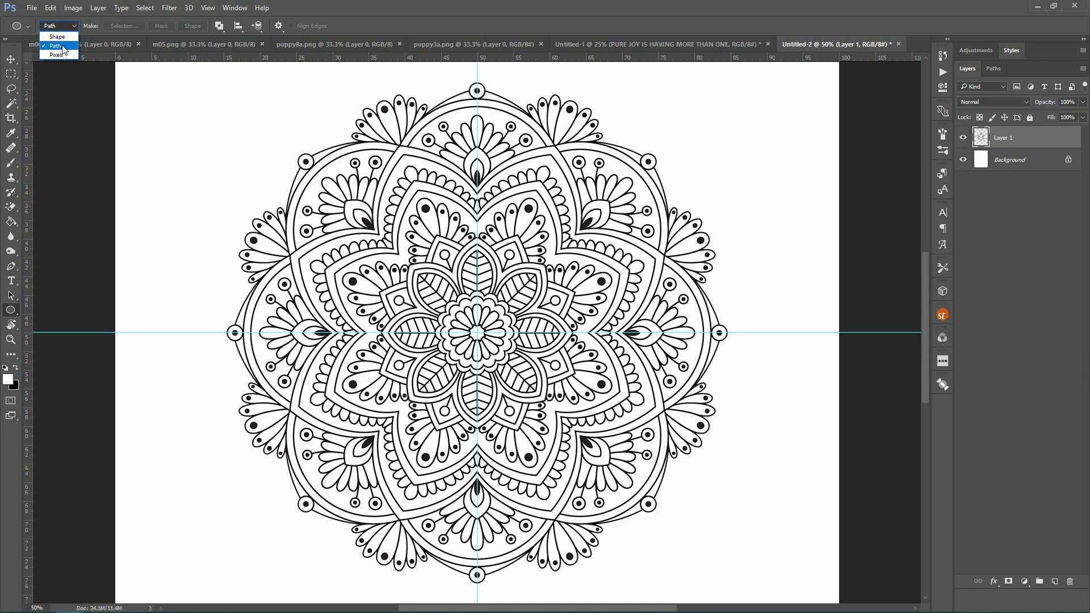
pyautogui.click(63, 47)
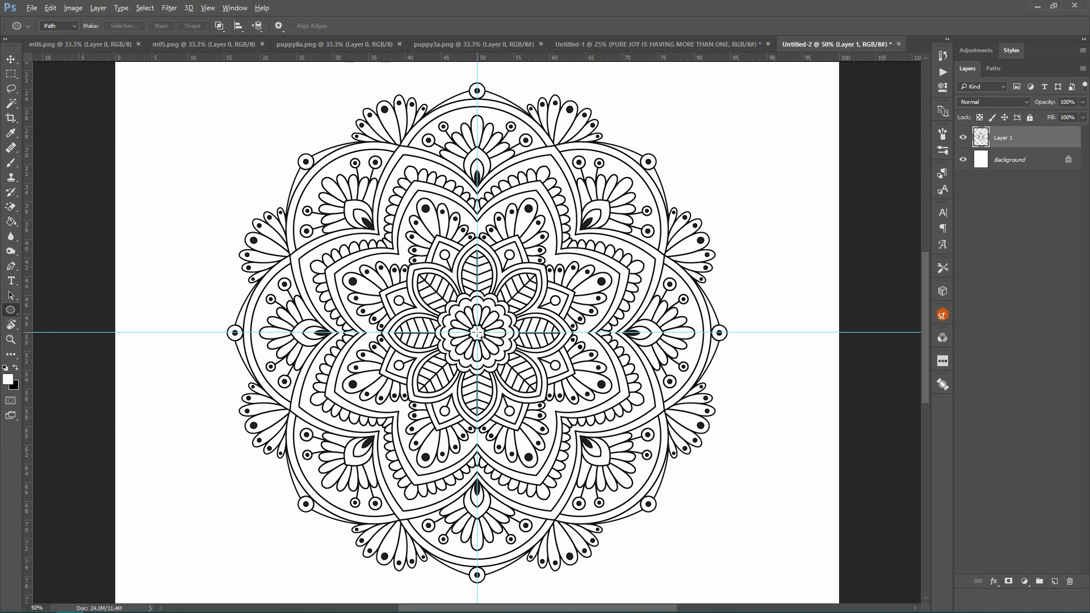
pyautogui.moveTo(477, 333); pyautogui.dragTo(901, 573)
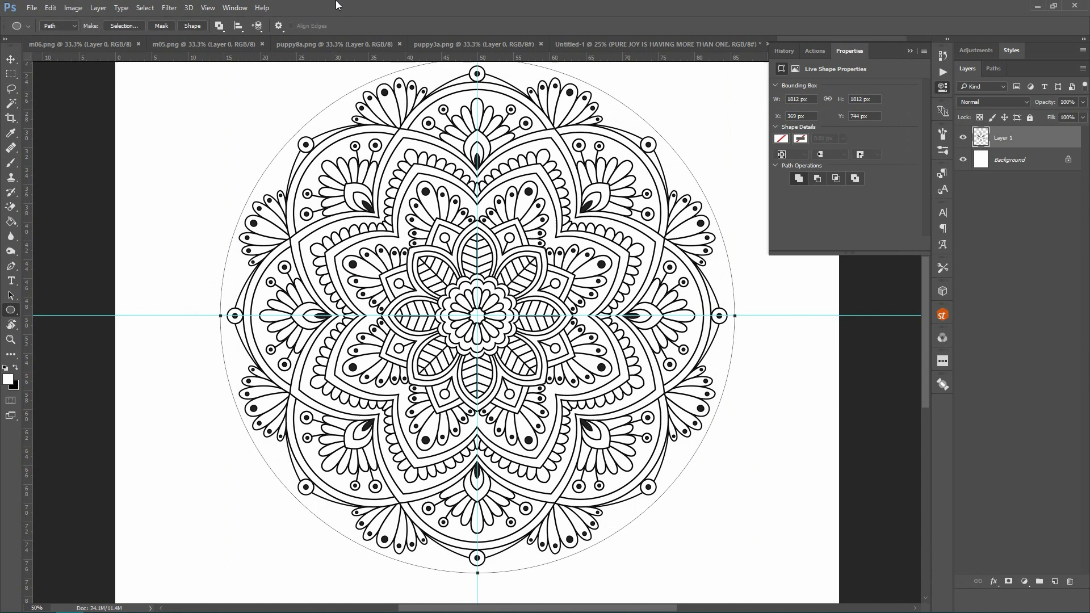
pyautogui.hotkey('ctrl', '-')
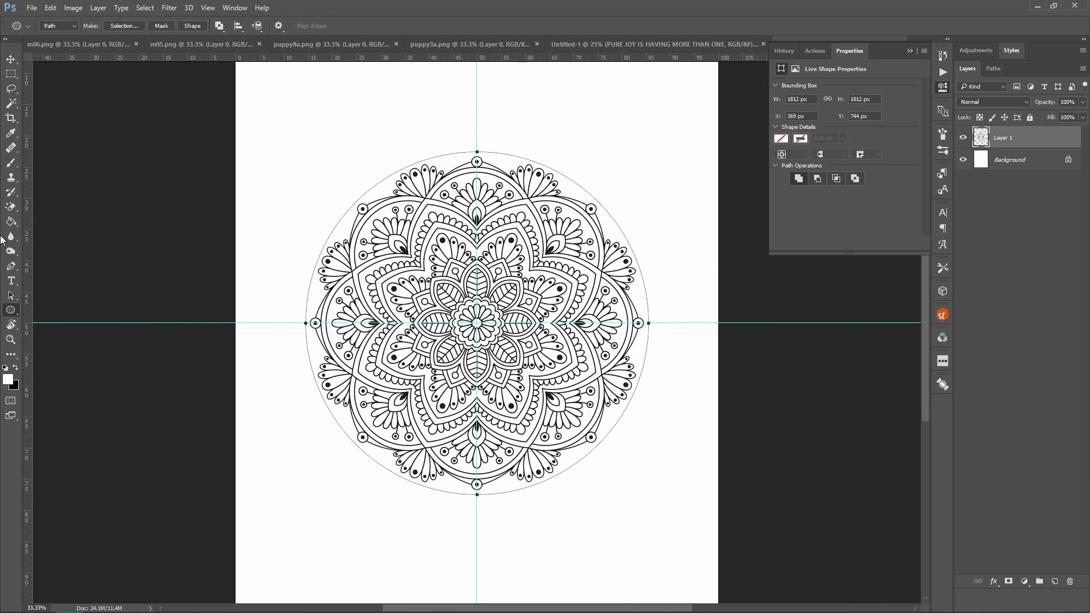
# Step: Type 'HAPPINESS IS A WARM PUPPY' along the circle path and commit it
pyautogui.click(9, 282)
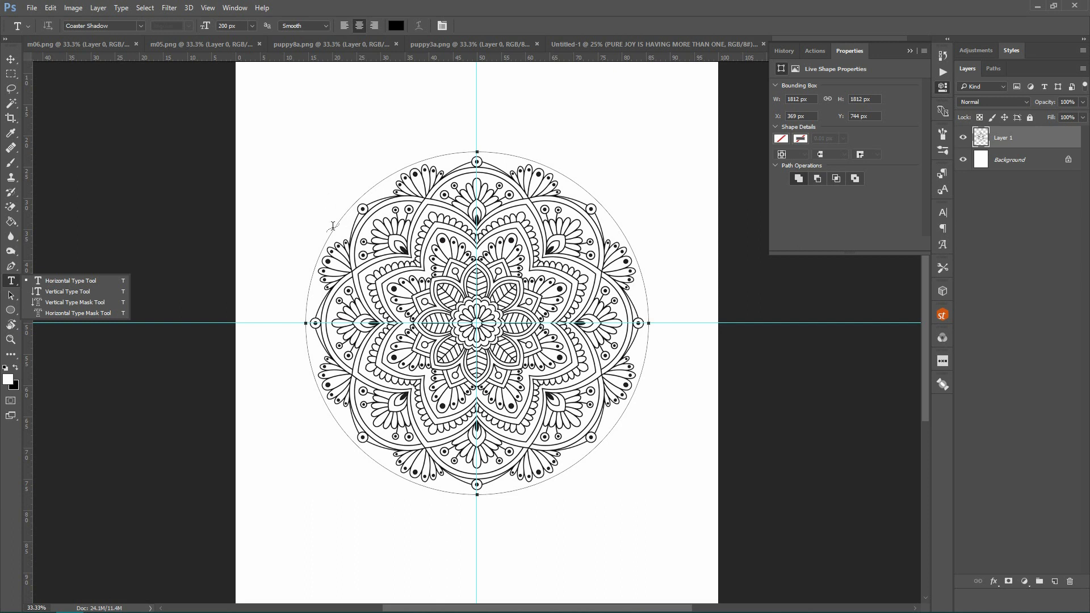
pyautogui.click(334, 228)
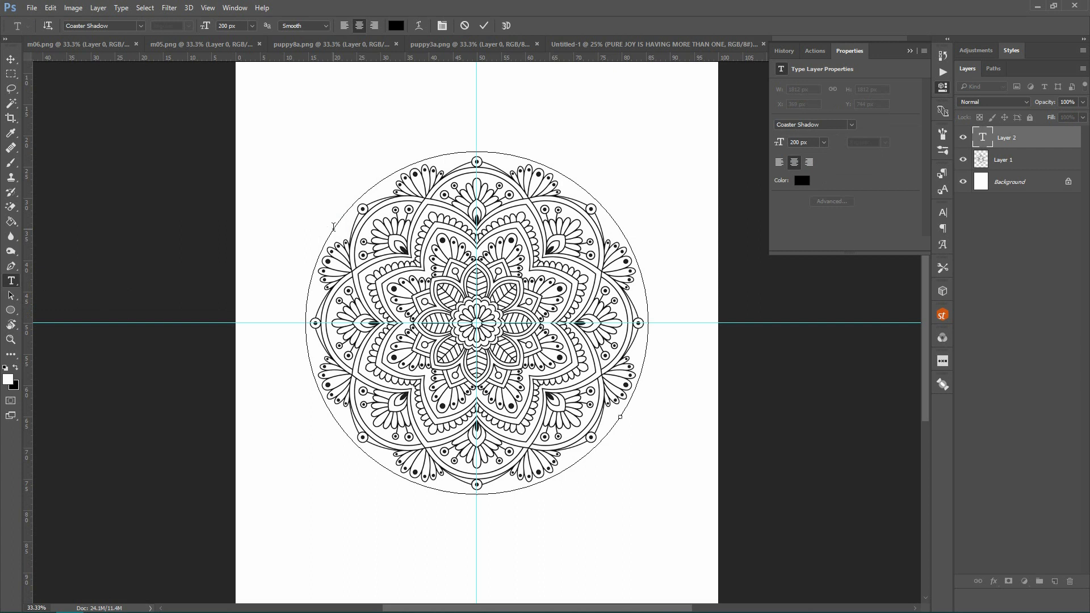
pyautogui.write('HAPPINESS')
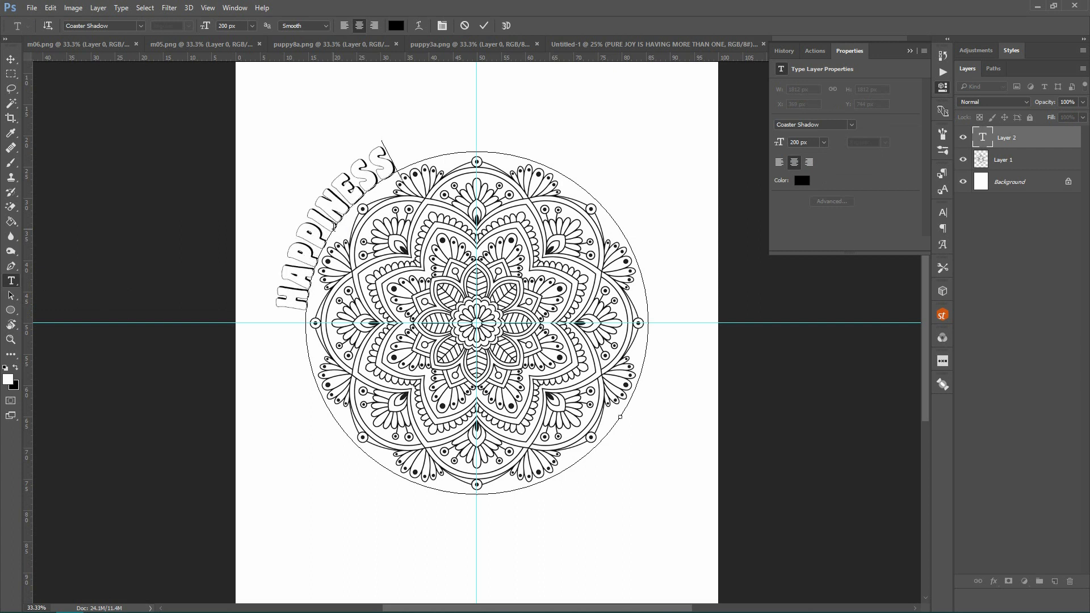
pyautogui.write(' IS A')
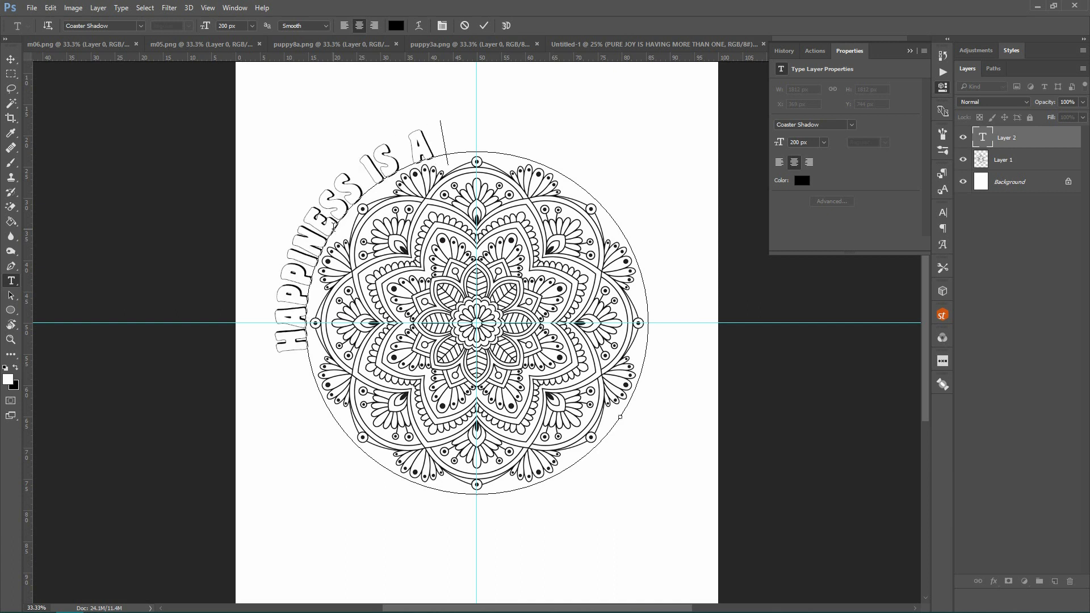
pyautogui.write(' WARM P')
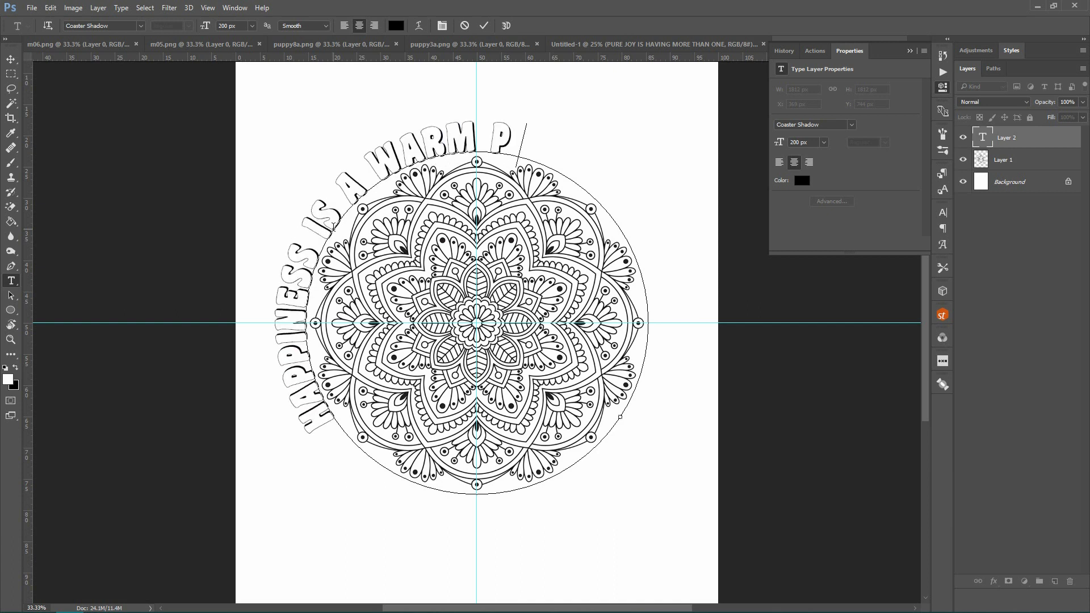
pyautogui.write('UPPY')
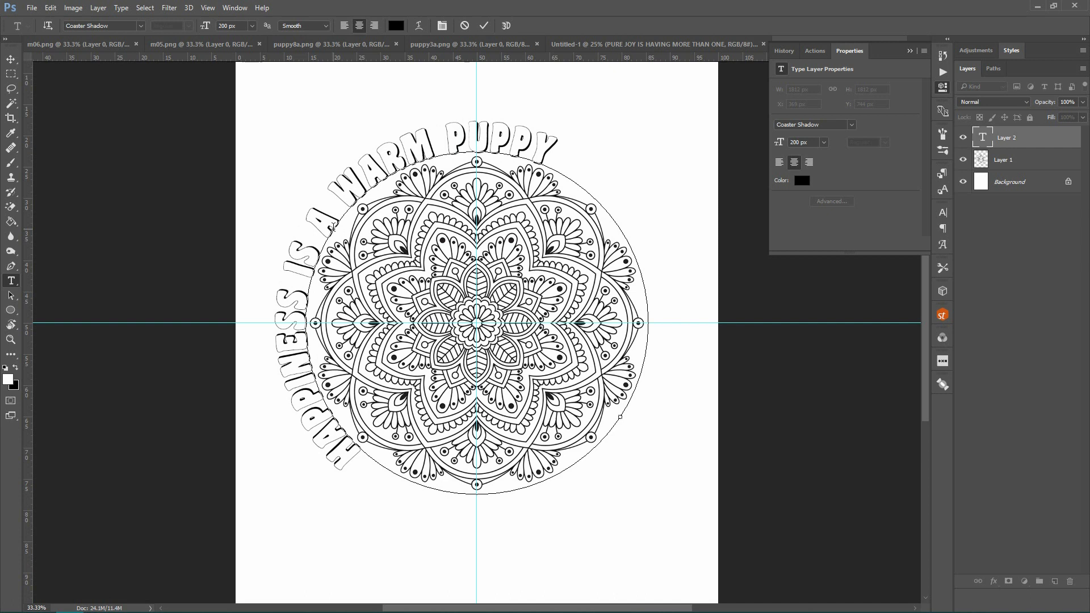
pyautogui.click(483, 25)
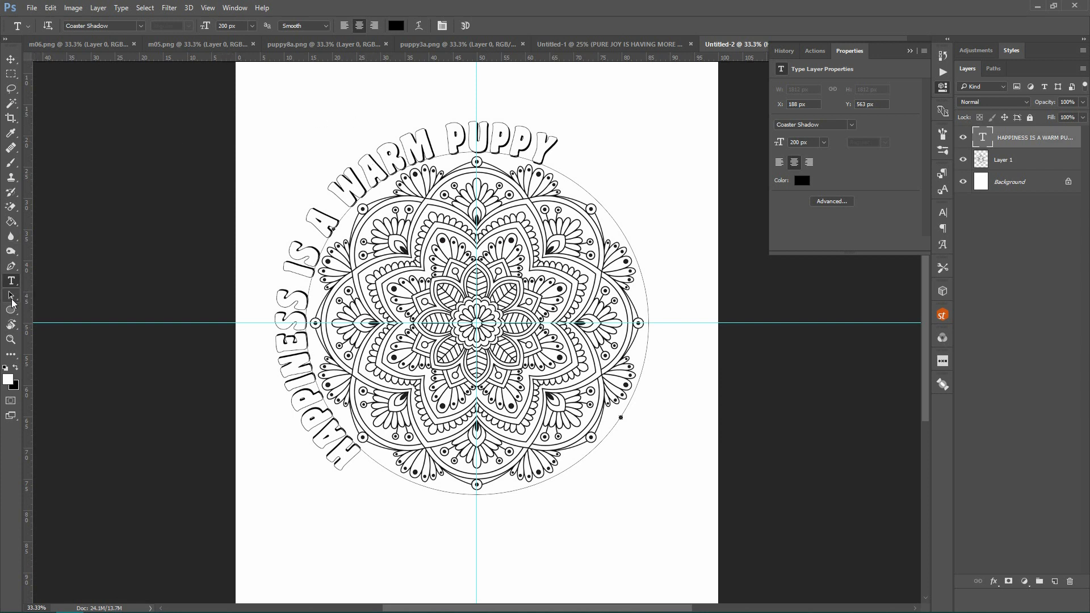
# Step: Slide the curved text along the circle until it arches centred over the mandala's top
pyautogui.click(10, 295)
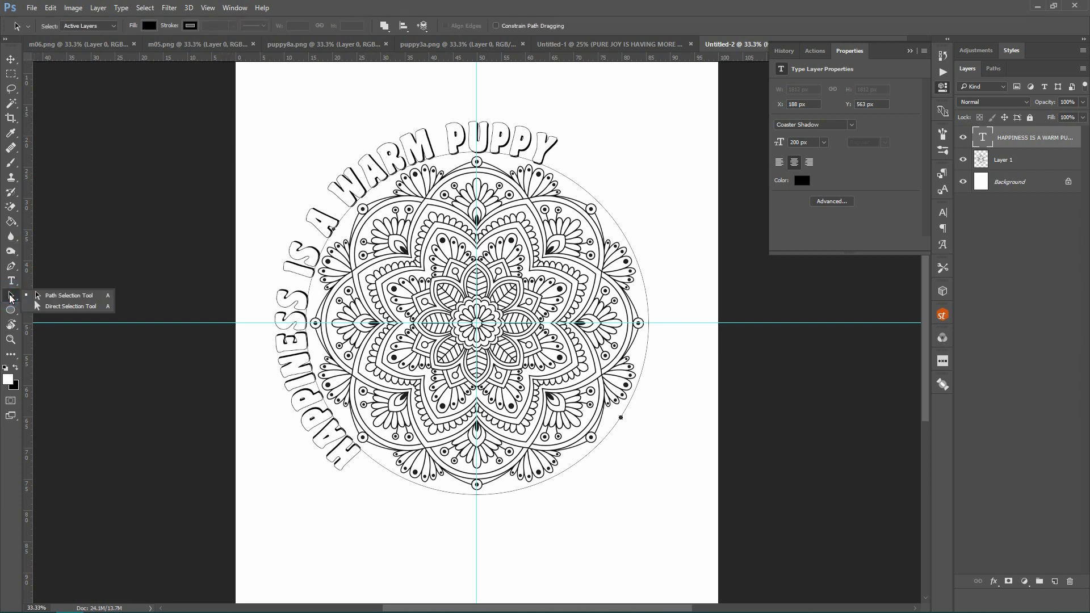
pyautogui.click(51, 298)
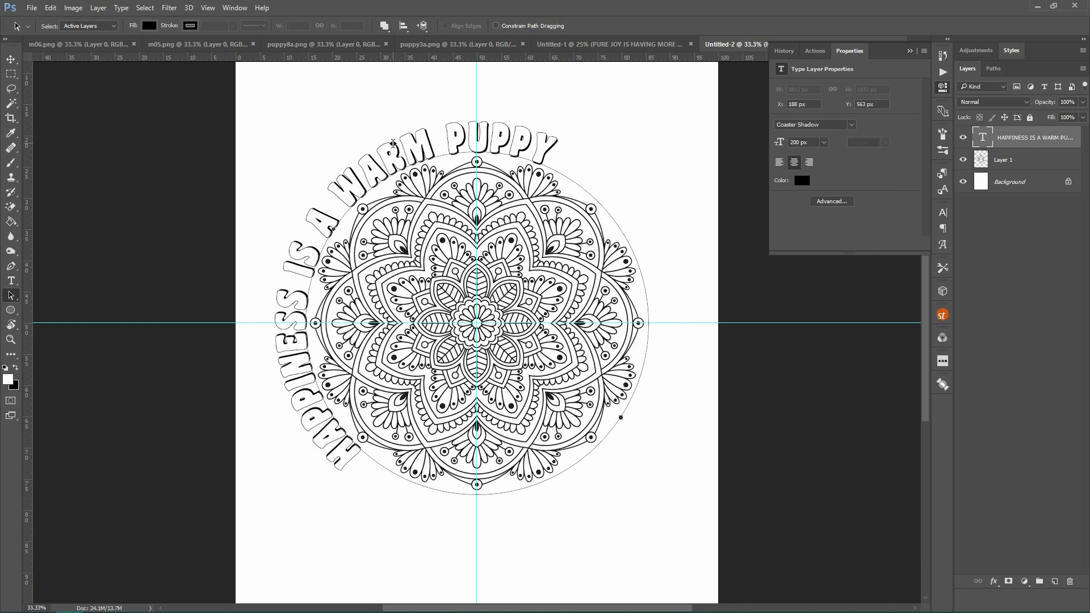
pyautogui.moveTo(422, 139); pyautogui.dragTo(476, 132)
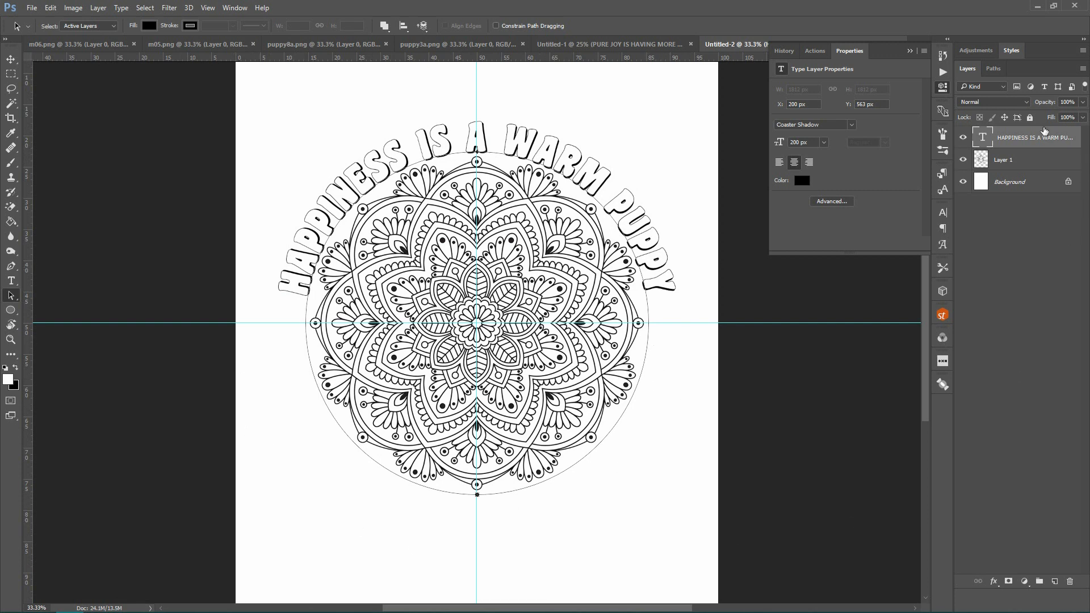
# Step: Duplicate the HAPPINESS IS A WARM PUPPY text layer as a copy above the original
pyautogui.rightClick(1044, 137)
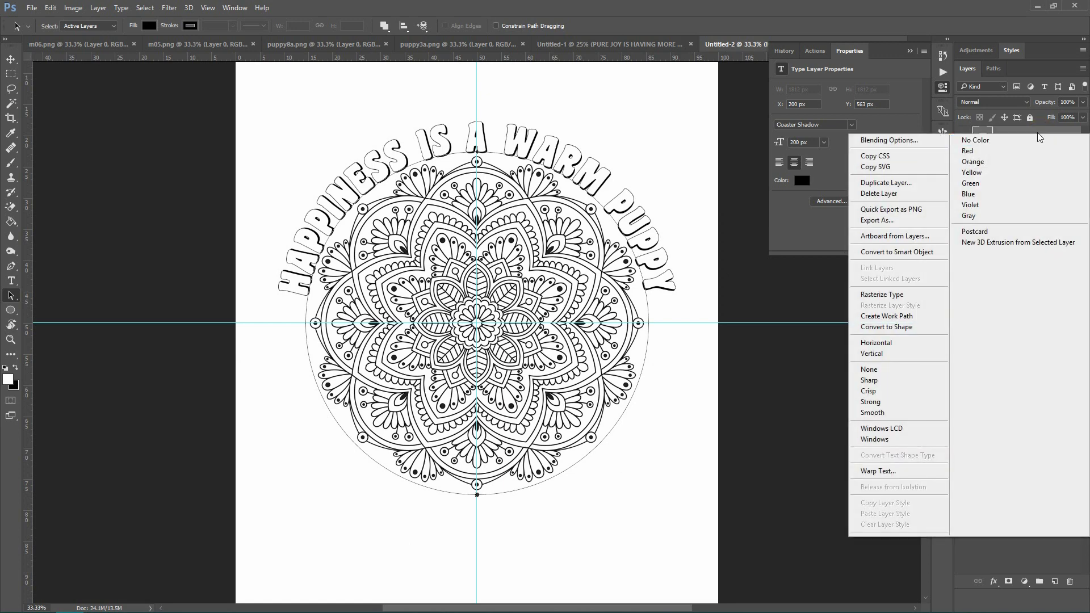
pyautogui.click(905, 182)
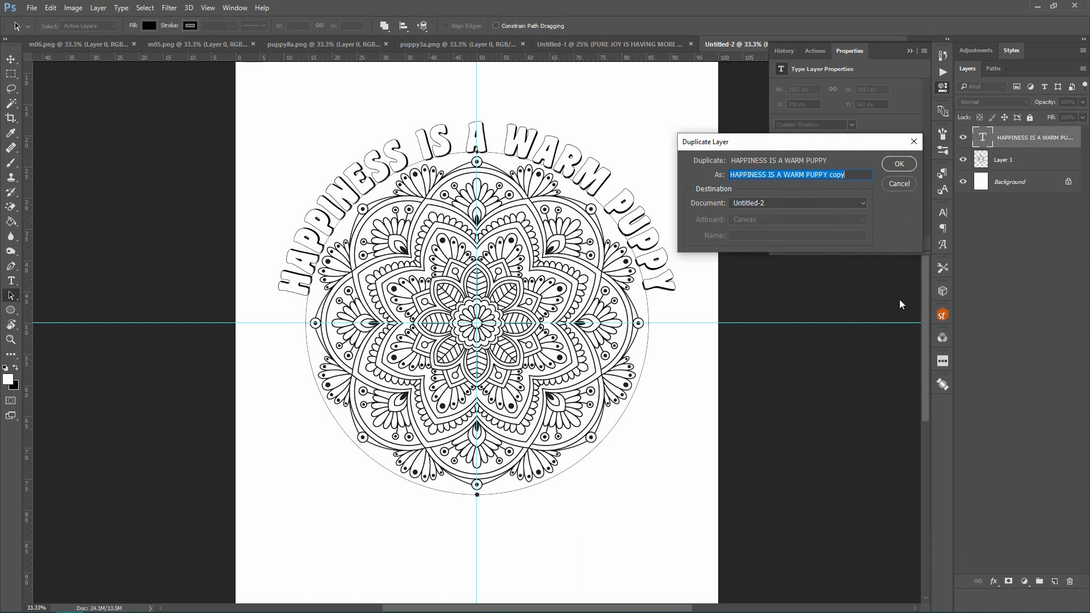
pyautogui.click(900, 166)
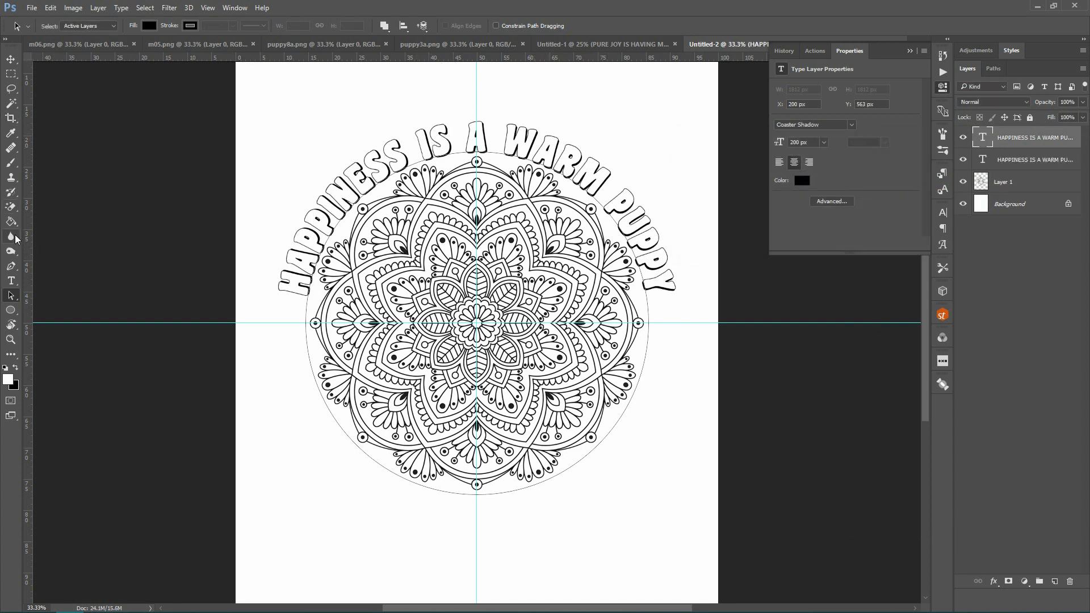
pyautogui.click(11, 296)
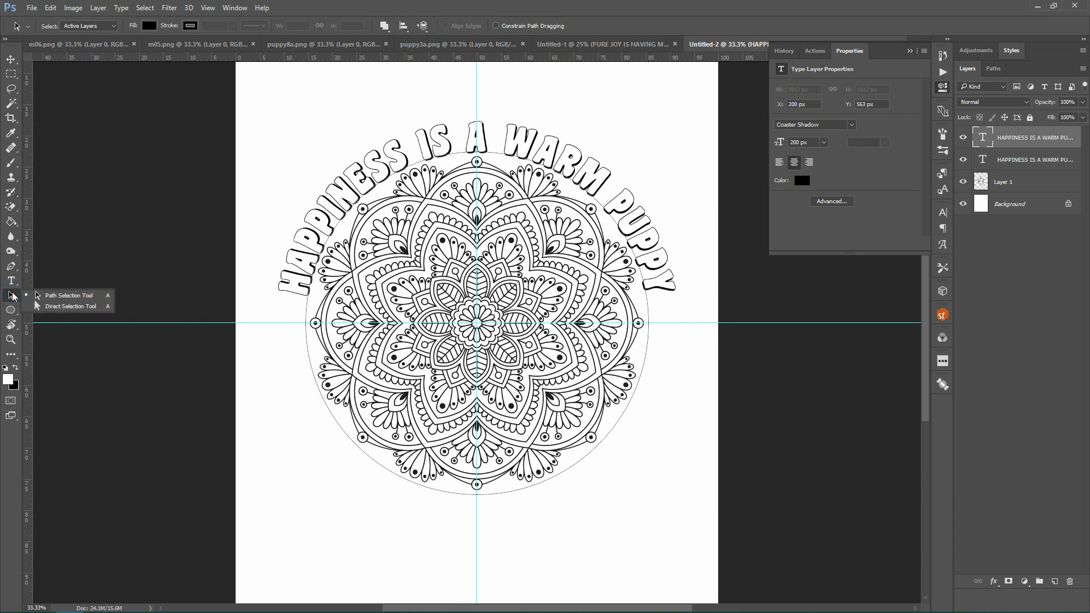
pyautogui.click(70, 300)
# Step: Move the copied text around to the bottom of the circle and flip it inside the path
pyautogui.click(519, 140)
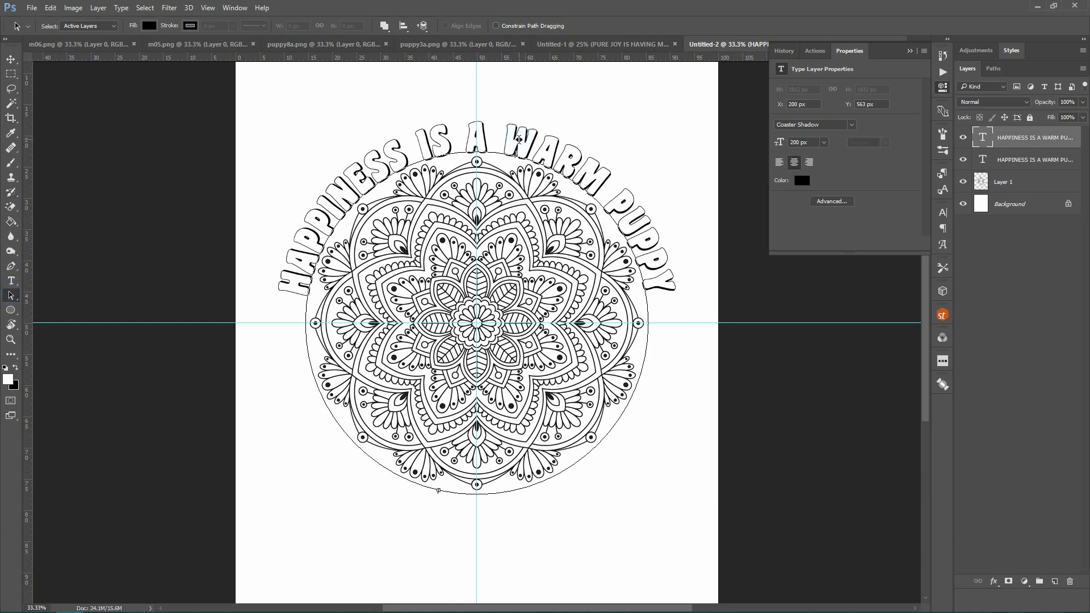
pyautogui.moveTo(519, 140); pyautogui.dragTo(579, 466)
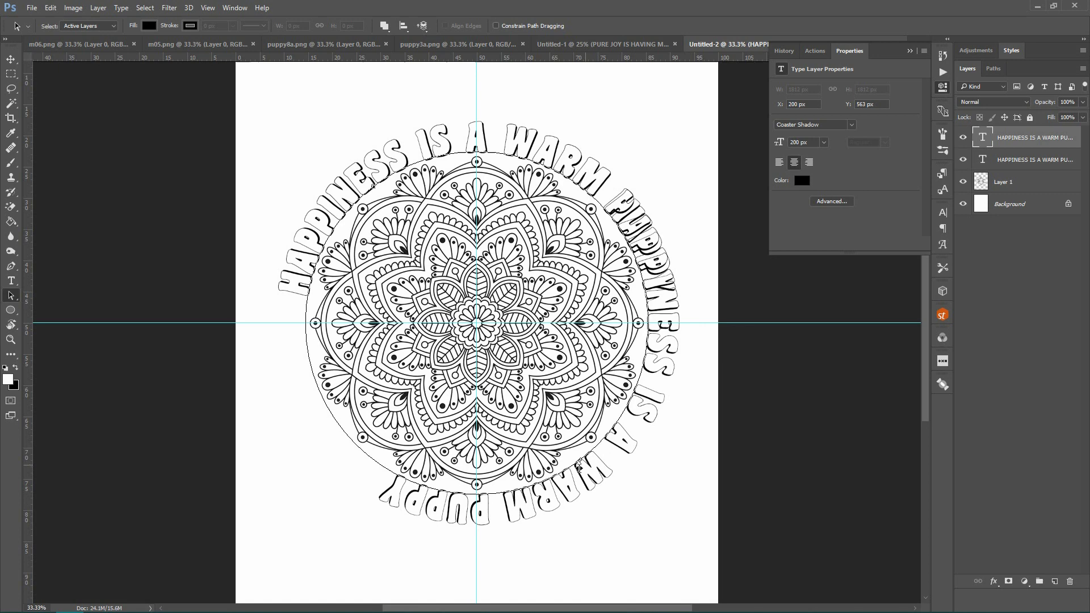
pyautogui.moveTo(493, 478); pyautogui.dragTo(476, 467)
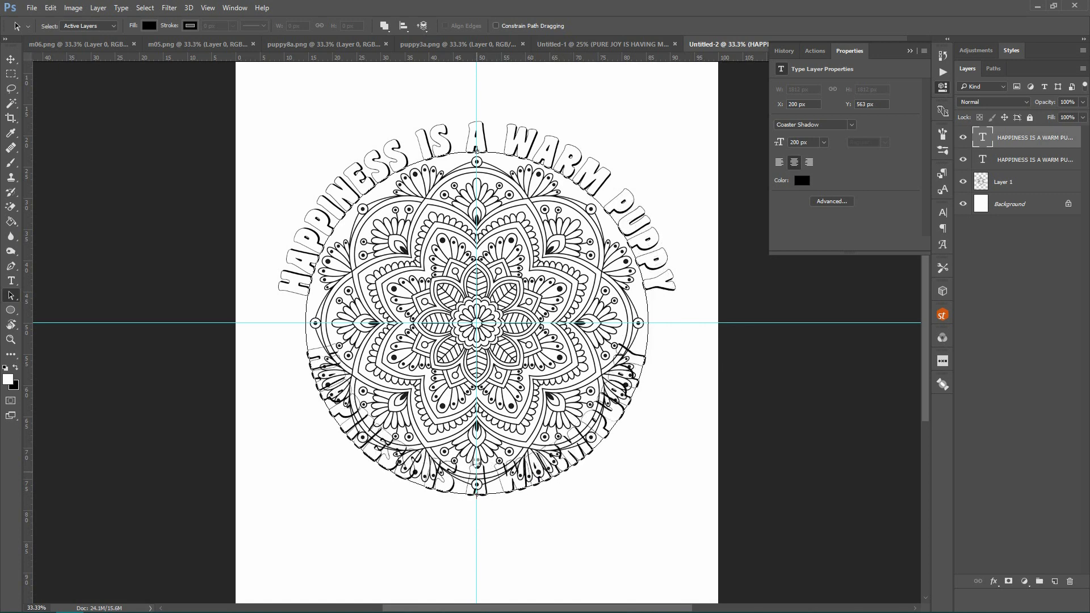
pyautogui.click(17, 293)
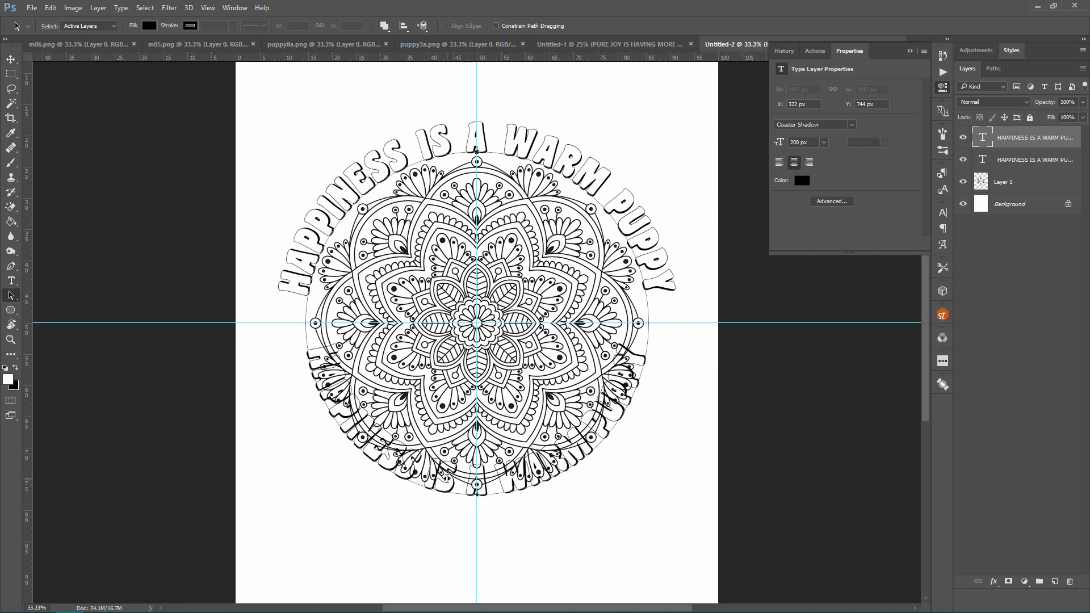
pyautogui.moveTo(447, 479); pyautogui.dragTo(451, 507)
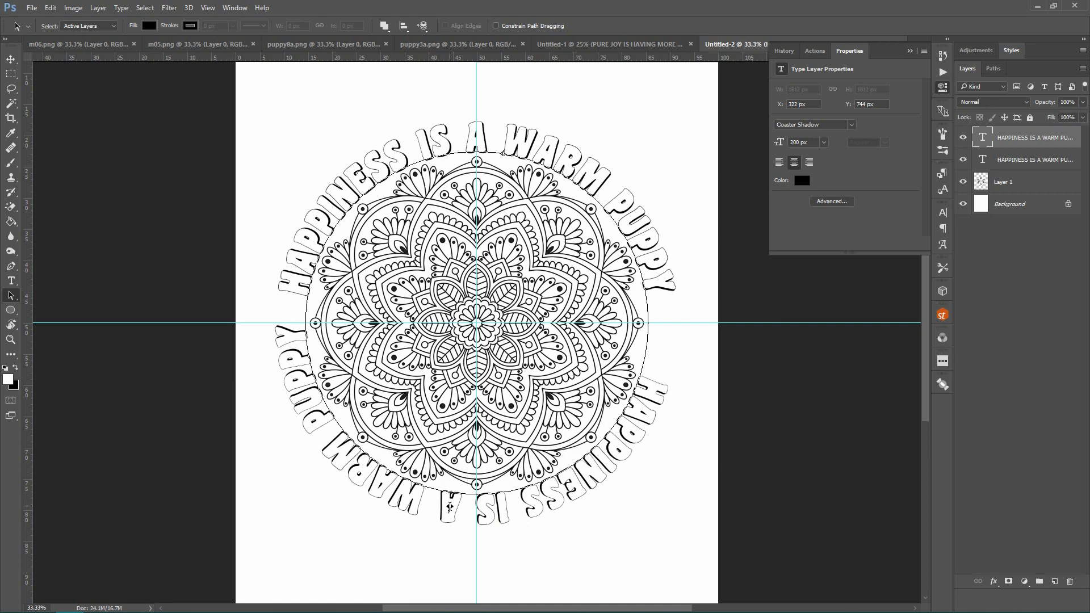
pyautogui.moveTo(450, 507); pyautogui.dragTo(476, 479)
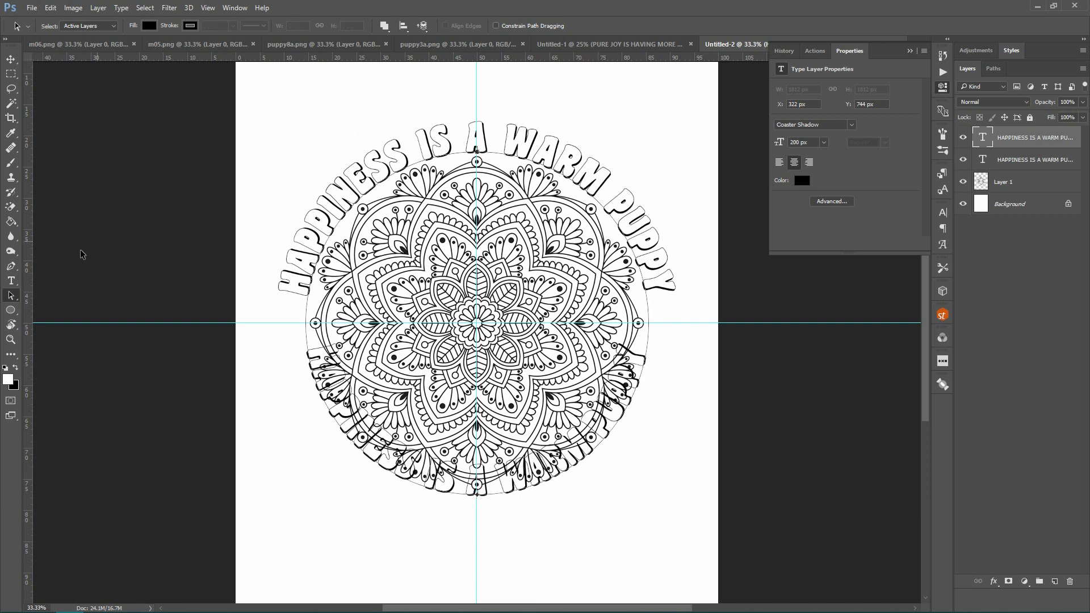
# Step: Replace the lower curved text with 'PURE JOY IS HAVING MORE FUN' and commit it
pyautogui.click(10, 282)
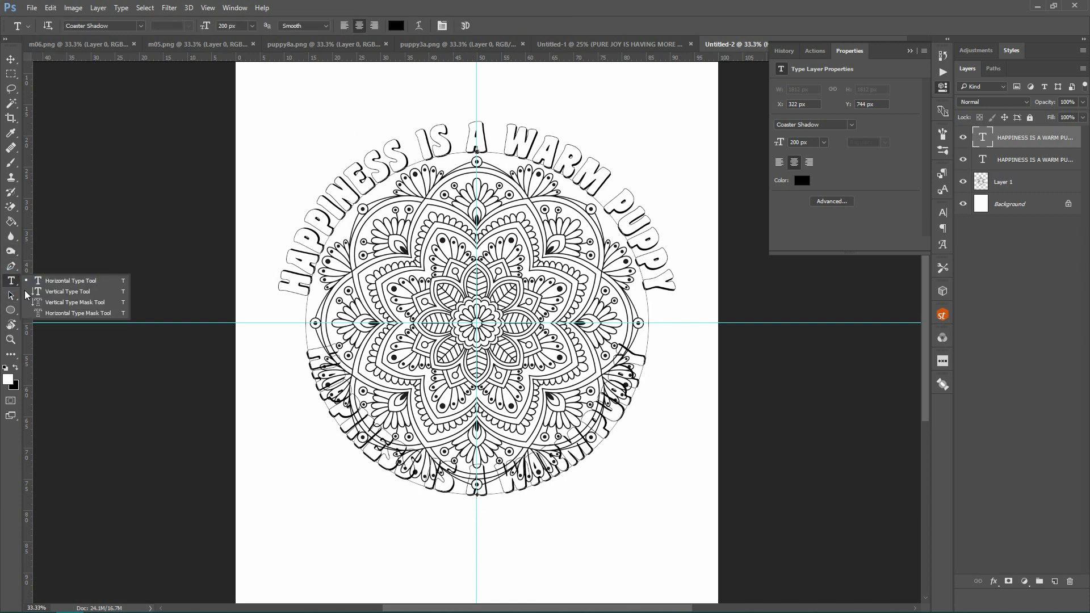
pyautogui.moveTo(307, 347); pyautogui.dragTo(661, 311)
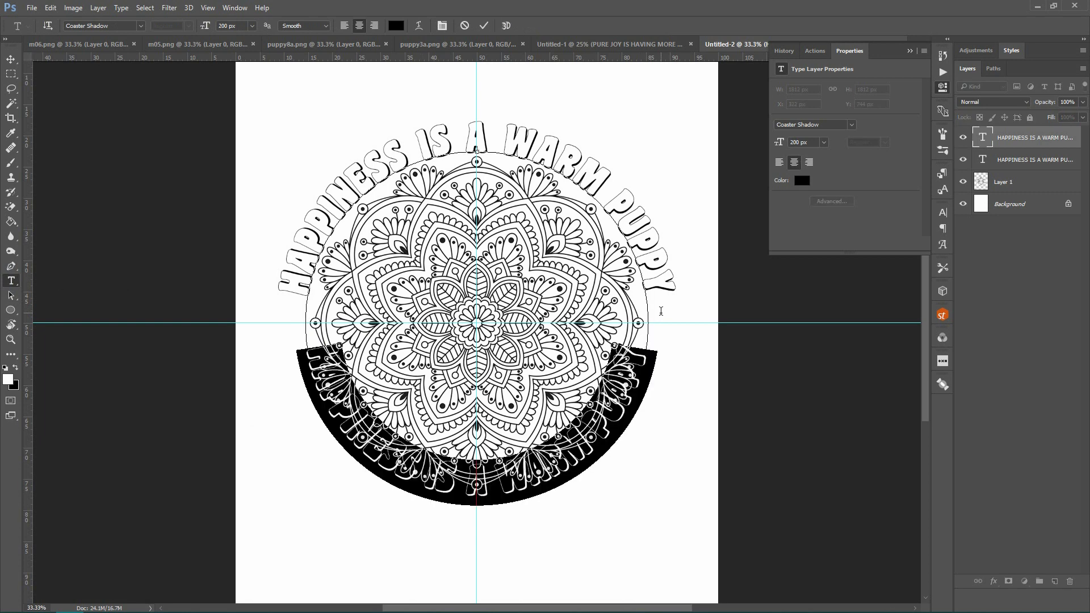
pyautogui.write('PURE JOY')
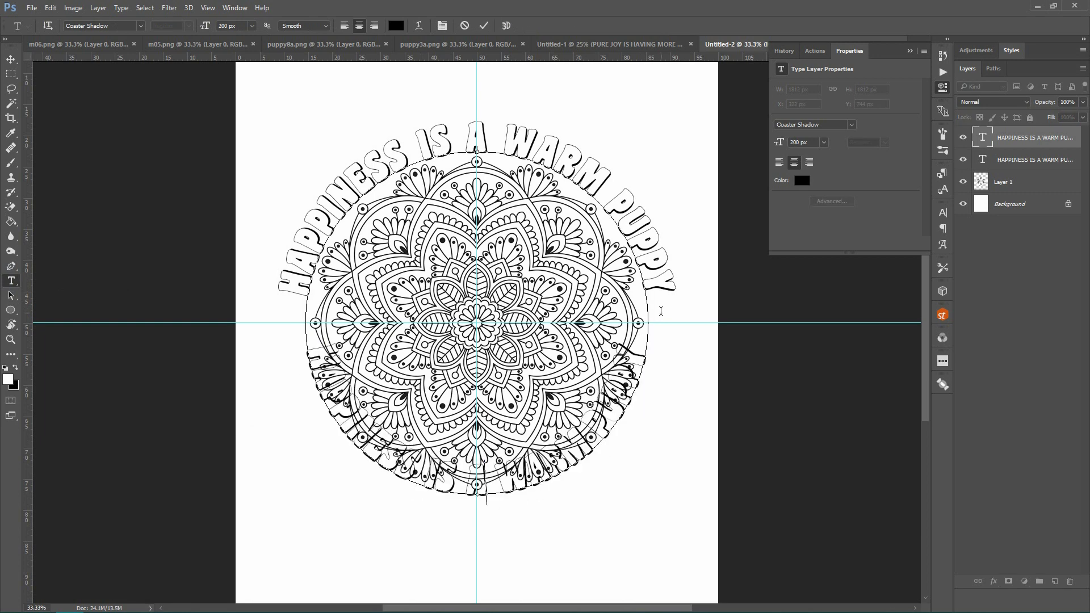
pyautogui.write(' IS')
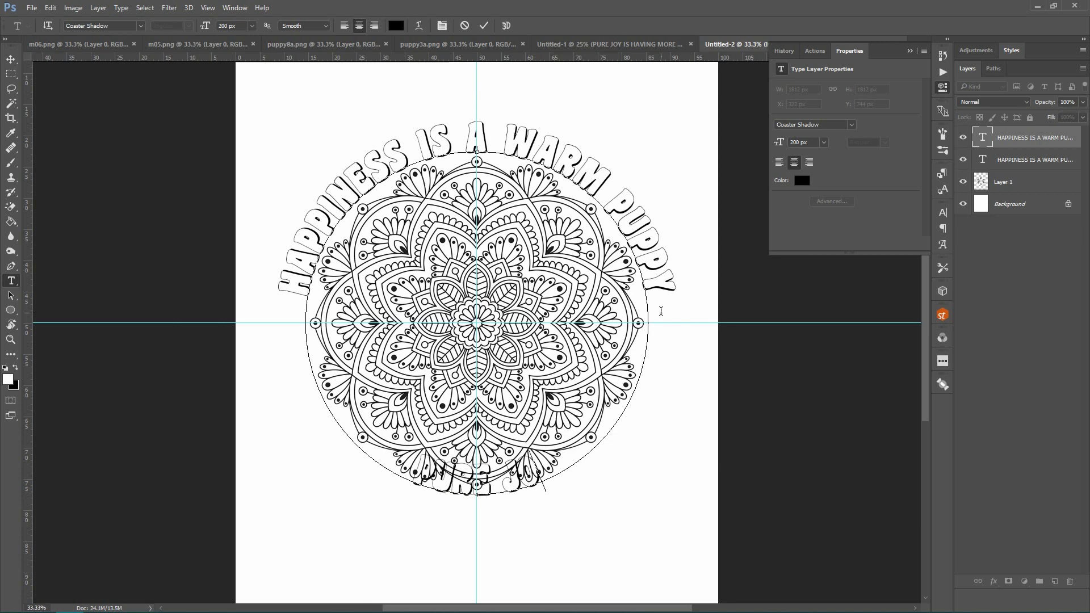
pyautogui.write(' HAVING MORE')
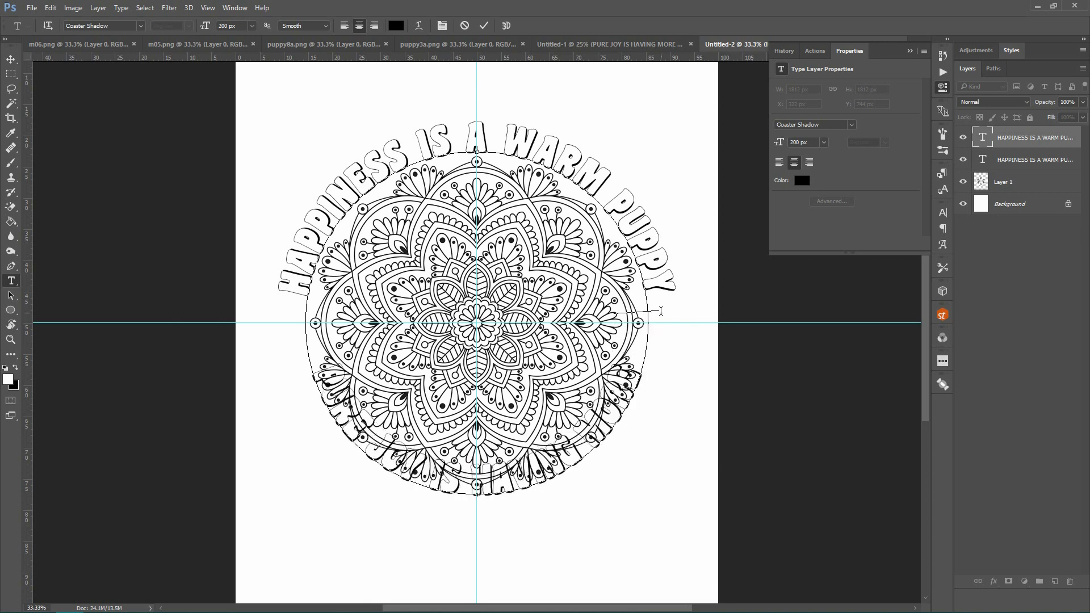
pyautogui.write(' FUN')
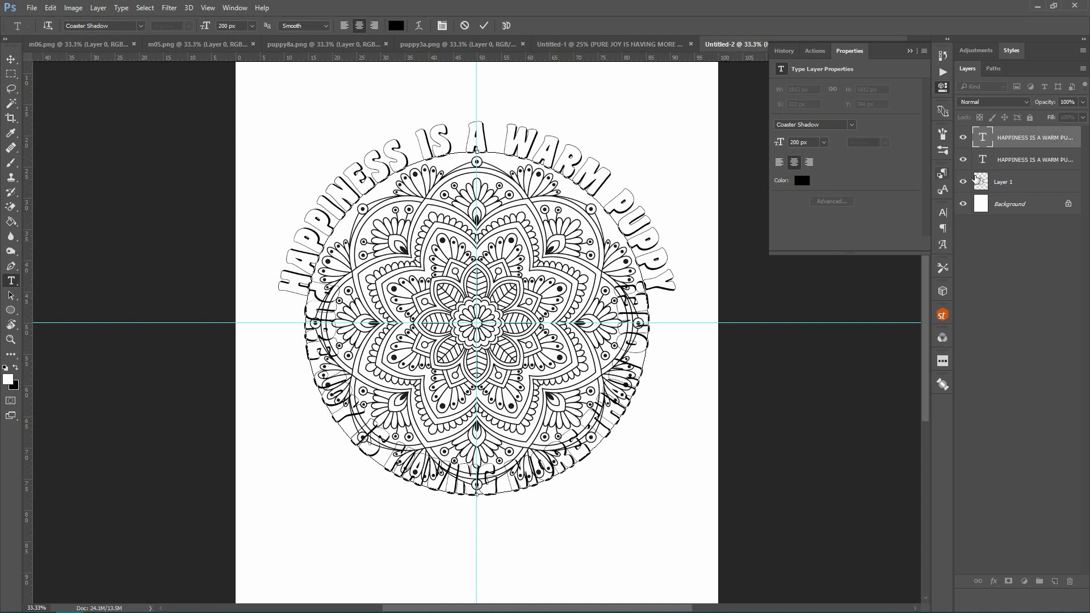
pyautogui.click(1033, 147)
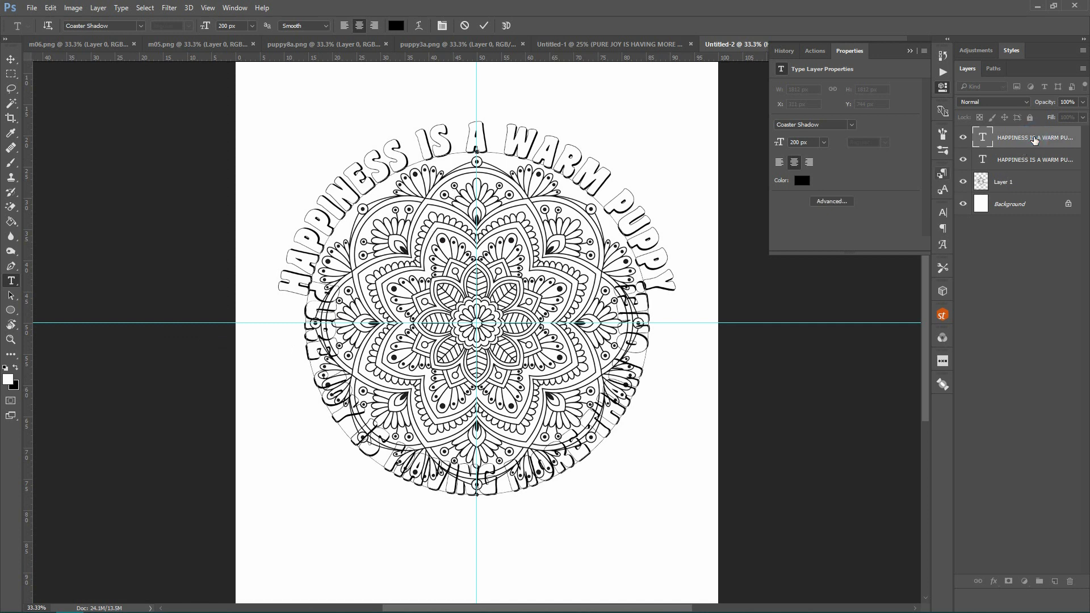
# Step: Scale the lower text's circle path to about 118% so it curves outside the mandala
pyautogui.click(12, 298)
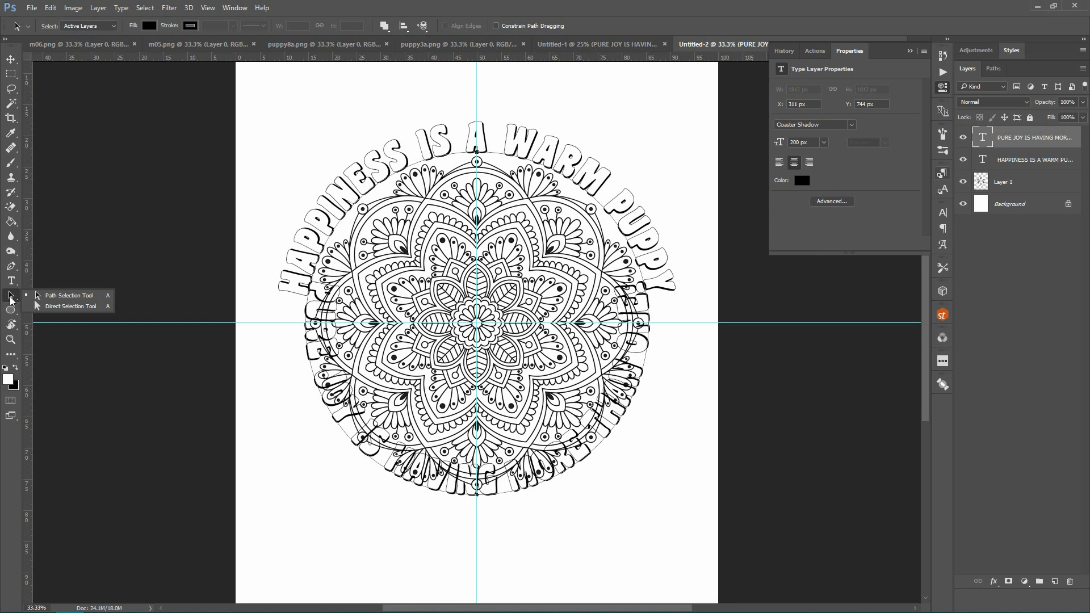
pyautogui.click(143, 151)
pyautogui.hotkey('ctrl', 't')
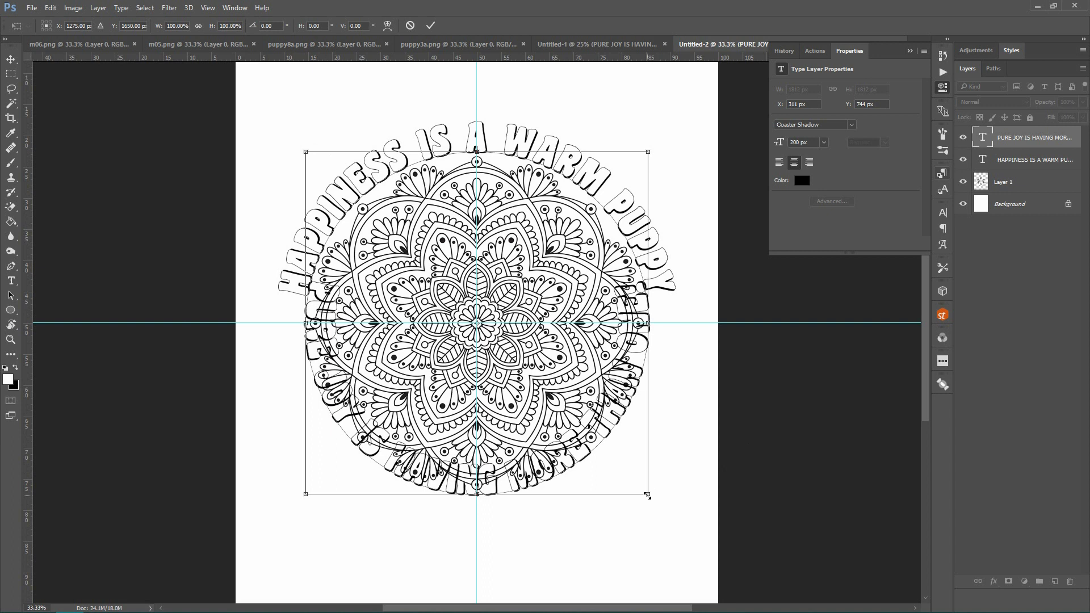
pyautogui.moveTo(648, 496); pyautogui.dragTo(683, 522)
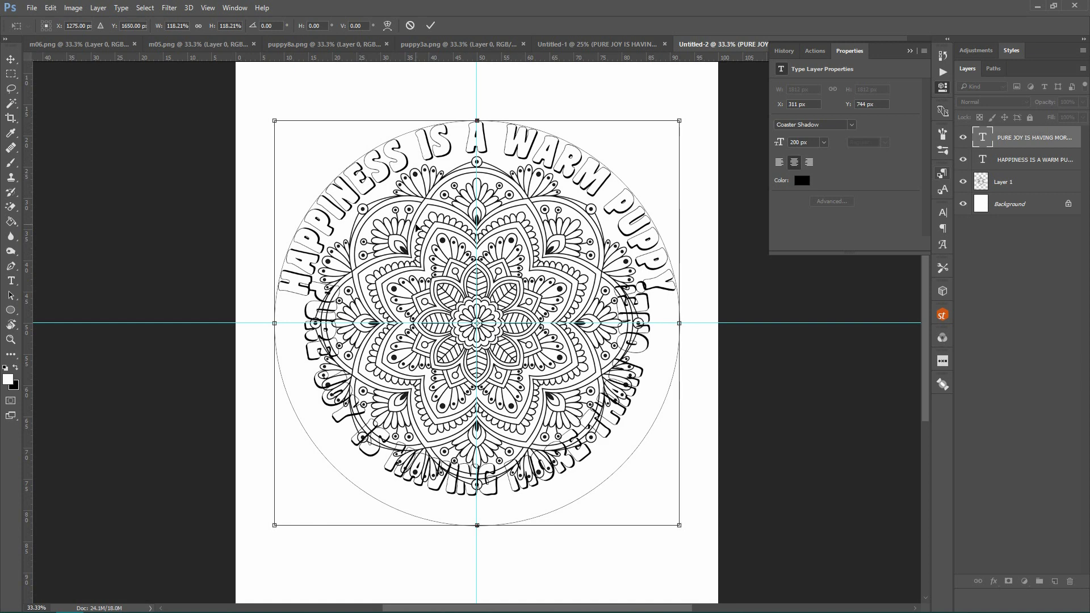
pyautogui.click(431, 24)
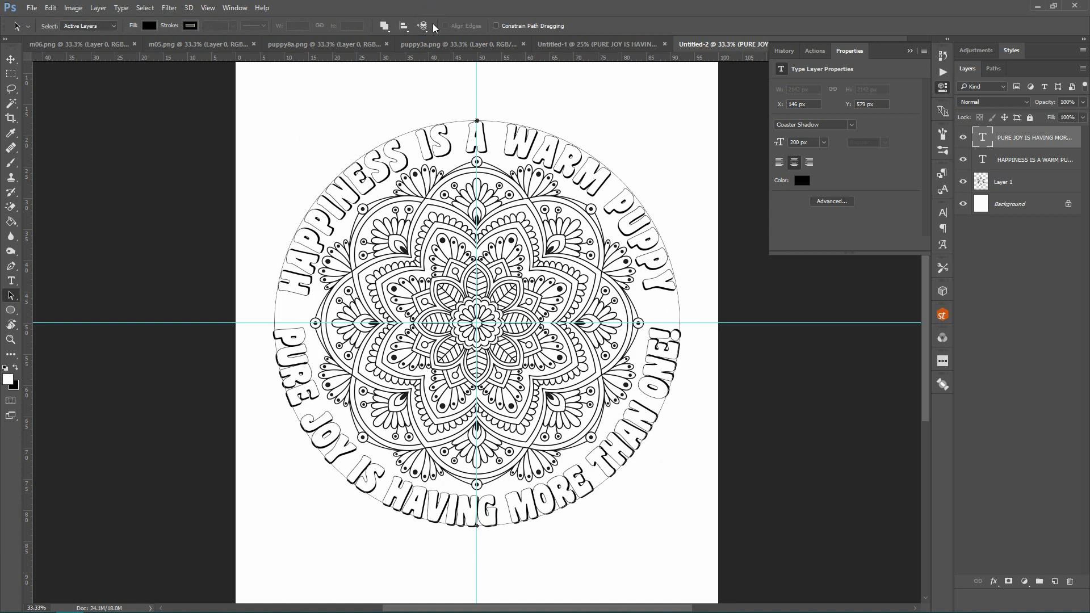
# Step: Deselect the path and turn off View > Extras to hide the guides and path outlines
pyautogui.click(190, 165)
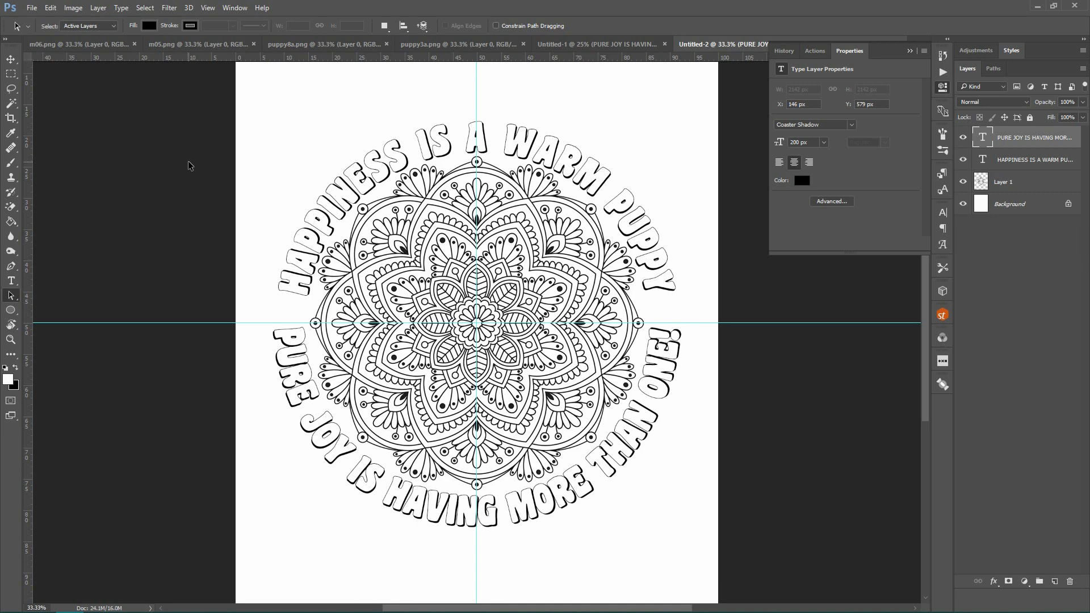
pyautogui.click(208, 8)
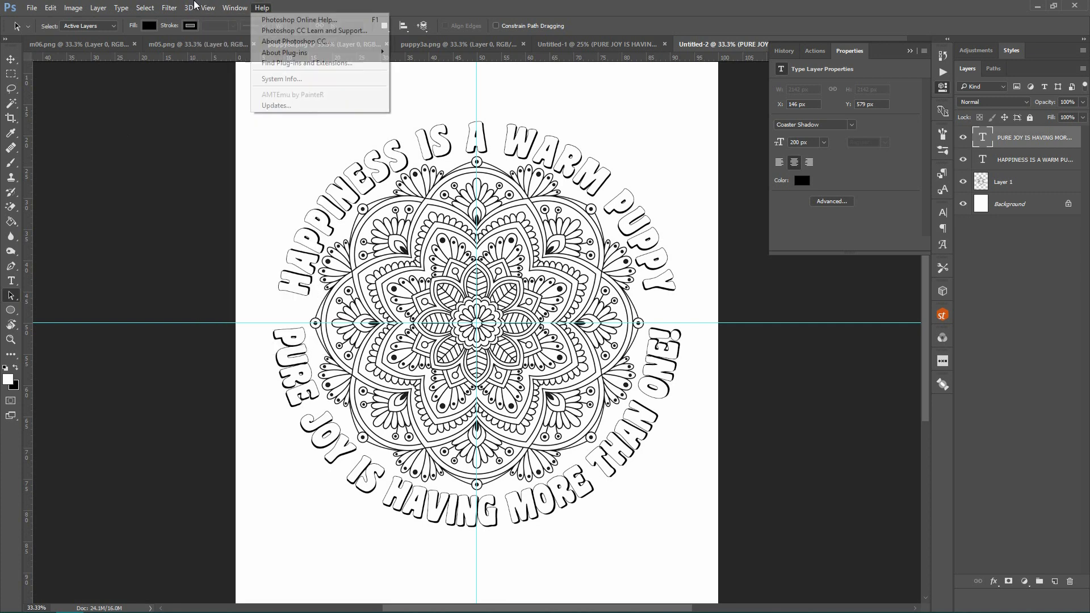
pyautogui.moveTo(194, 5)
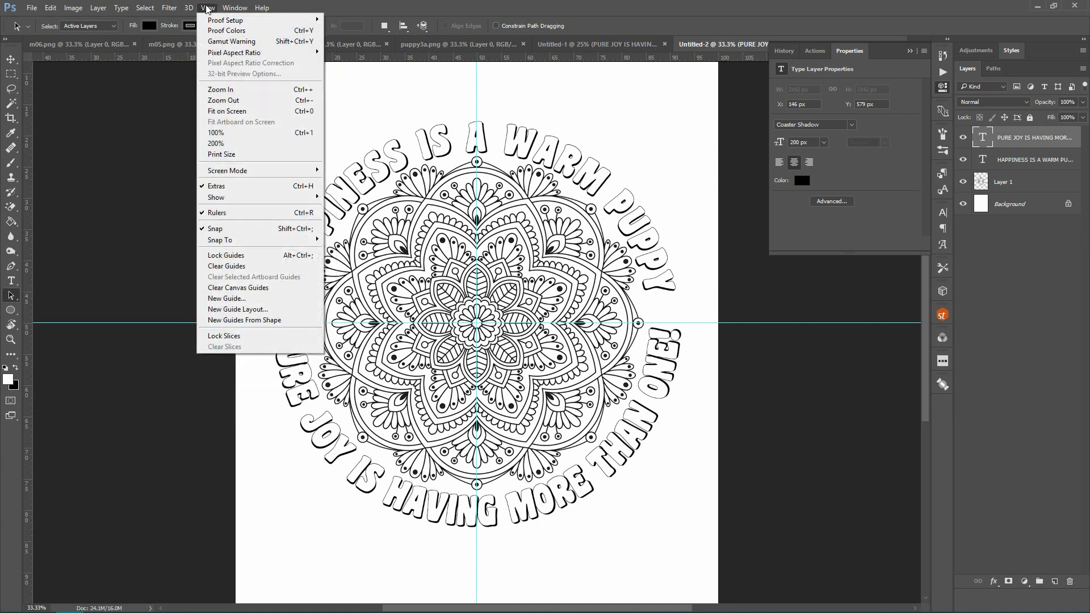
pyautogui.click(218, 186)
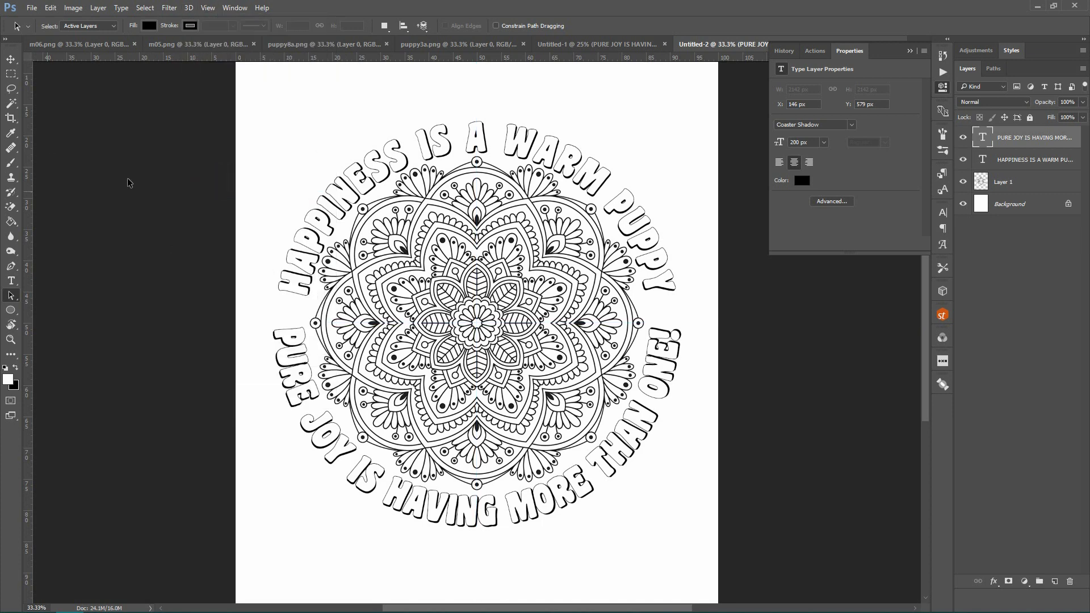
# Step: Copy the puppy from puppy3a.png onto the mandala page as a new layer
pyautogui.click(420, 44)
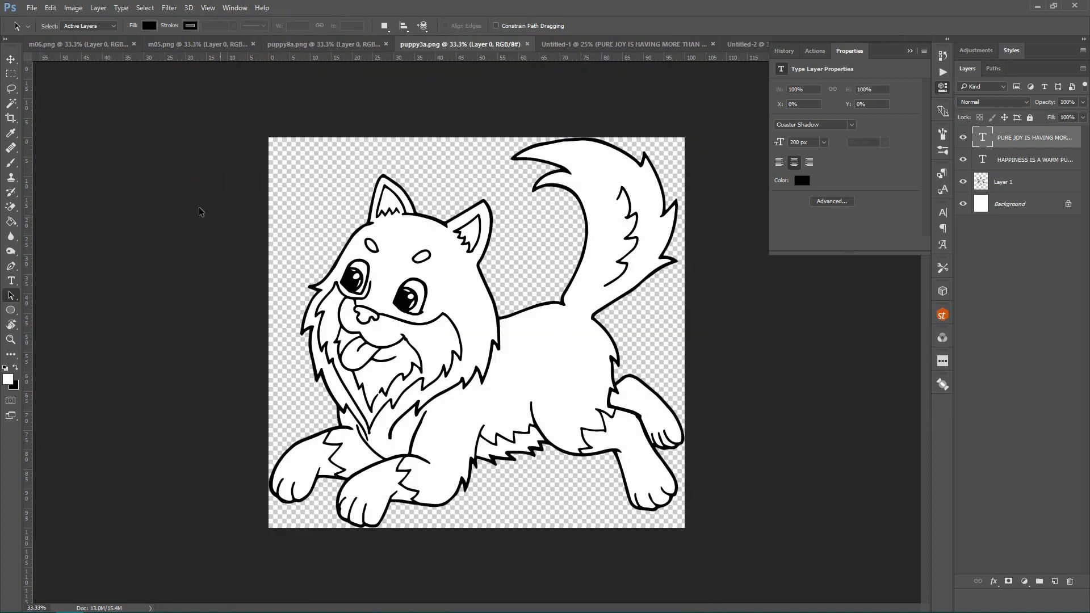
pyautogui.click(11, 59)
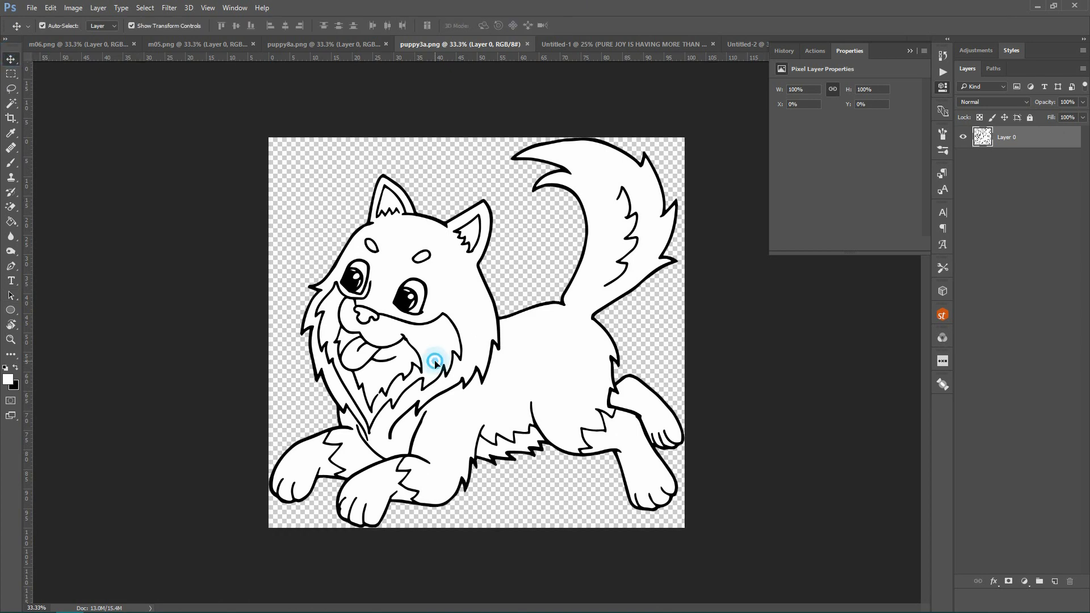
pyautogui.moveTo(437, 360); pyautogui.dragTo(494, 290)
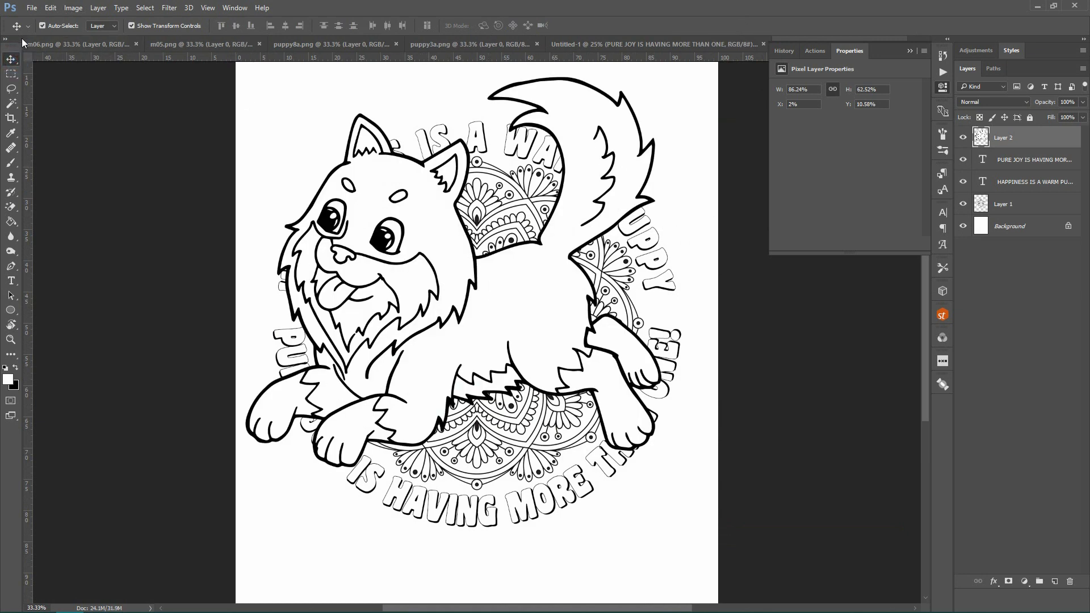
pyautogui.moveTo(557, 105); pyautogui.dragTo(577, 141)
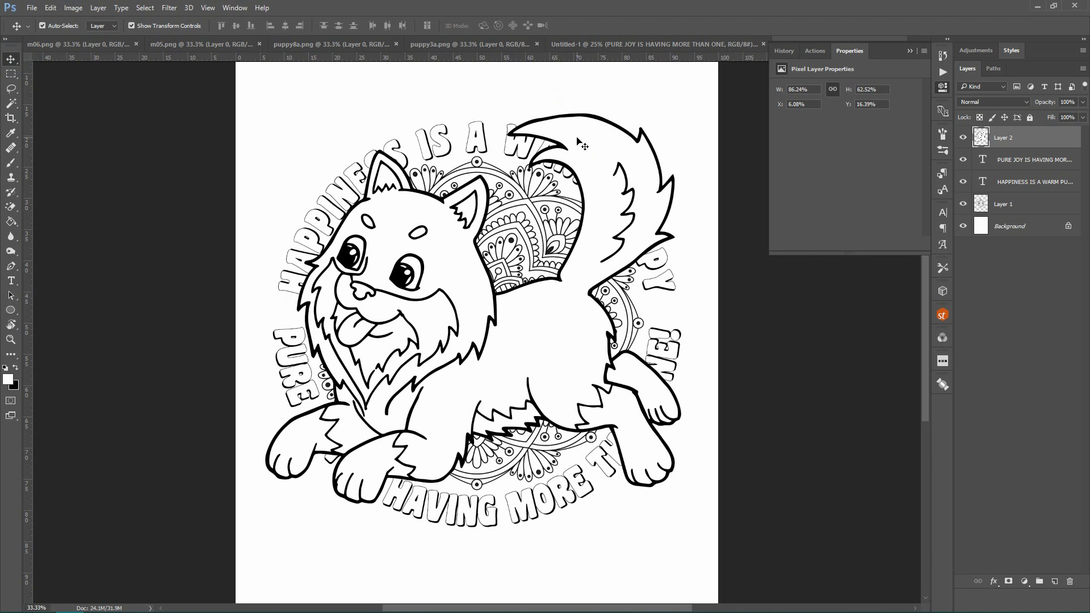
# Step: Scale the puppy to about 57% and centre it in the mandala between the text lines
pyautogui.hotkey('ctrl', 't')
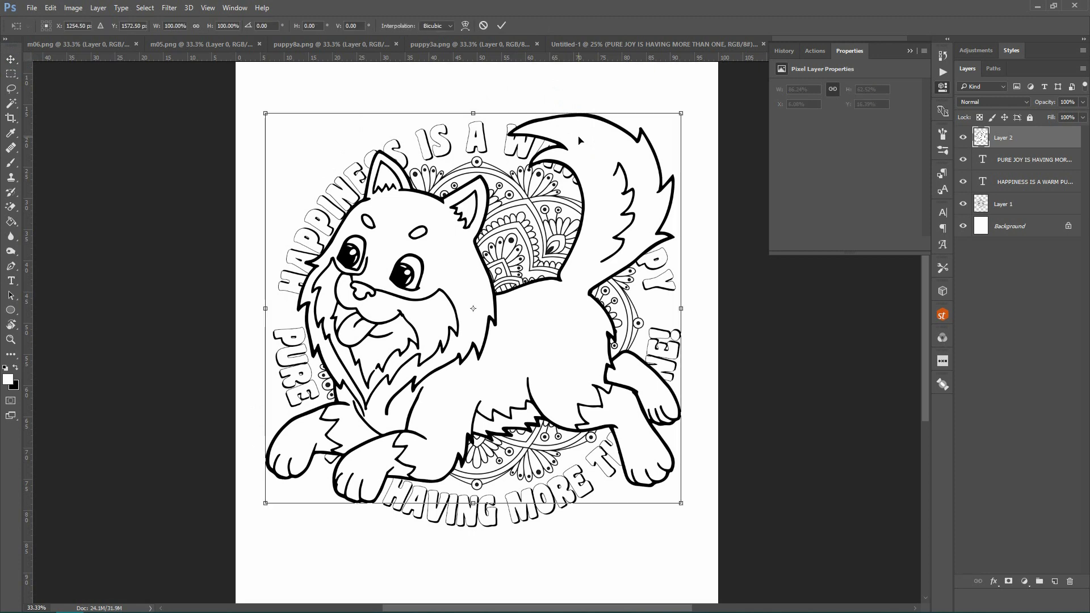
pyautogui.moveTo(682, 112); pyautogui.dragTo(593, 196)
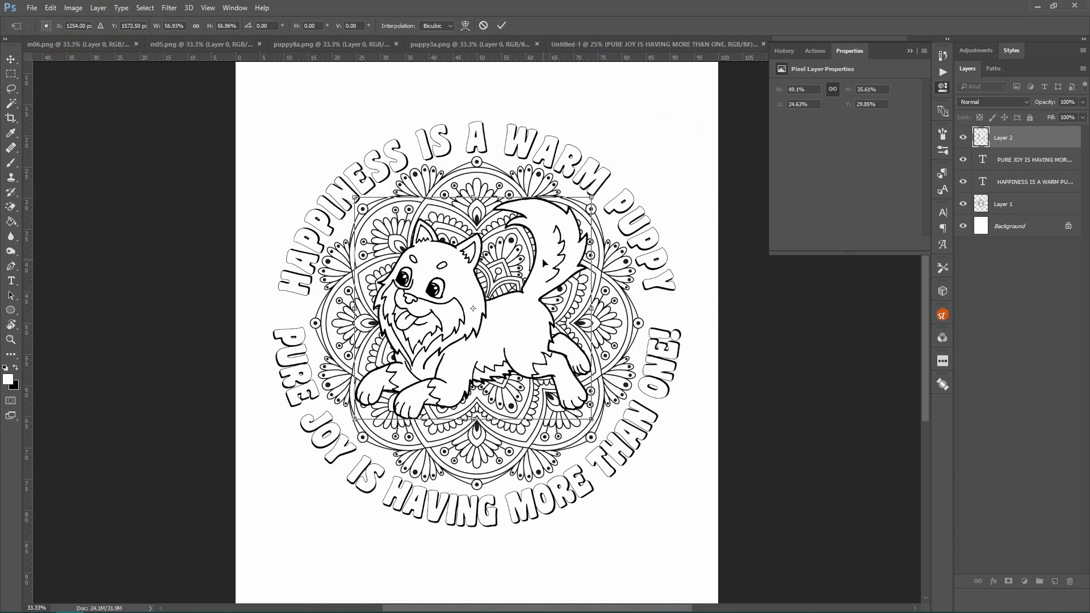
pyautogui.moveTo(549, 261); pyautogui.dragTo(547, 270)
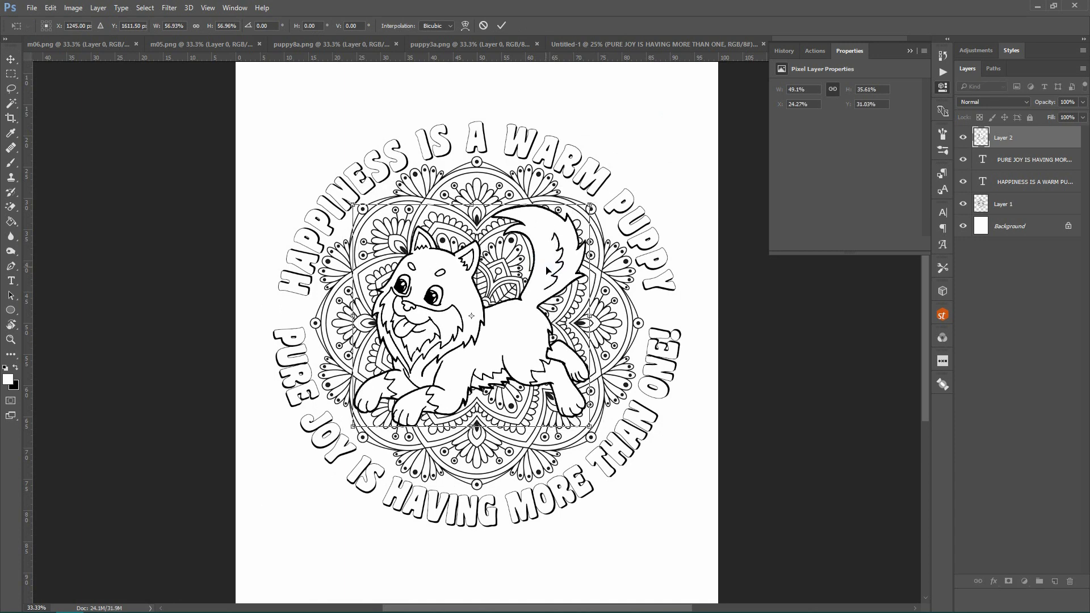
pyautogui.click(502, 25)
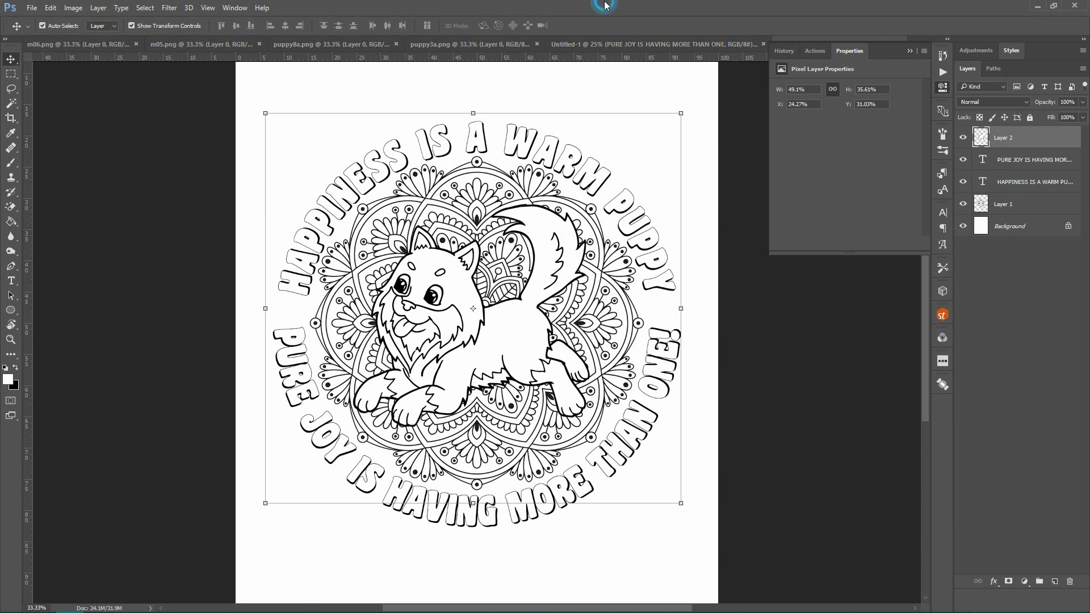
pyautogui.click(846, 340)
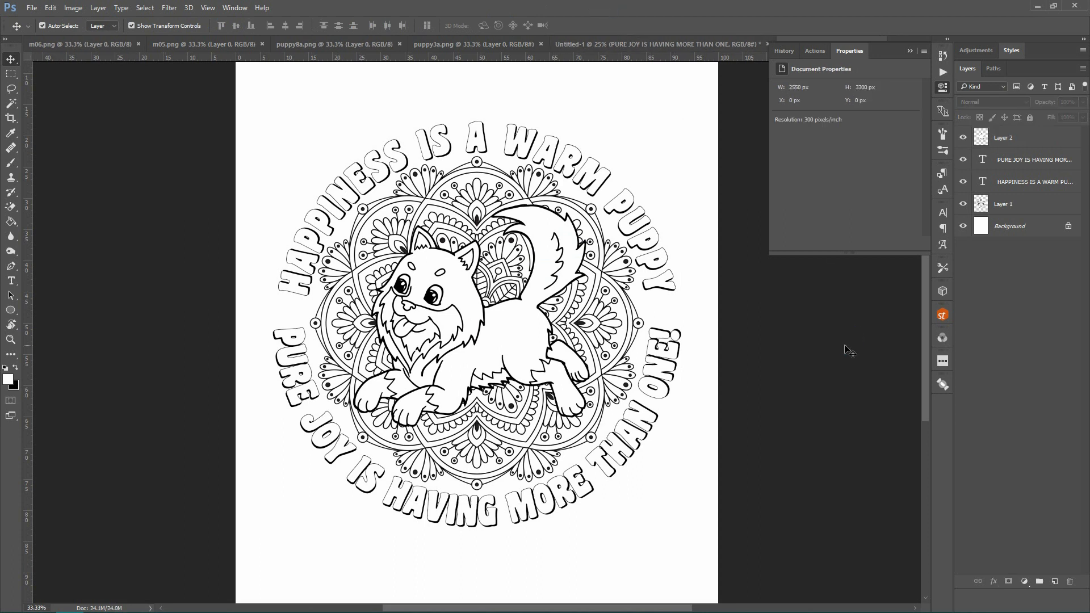